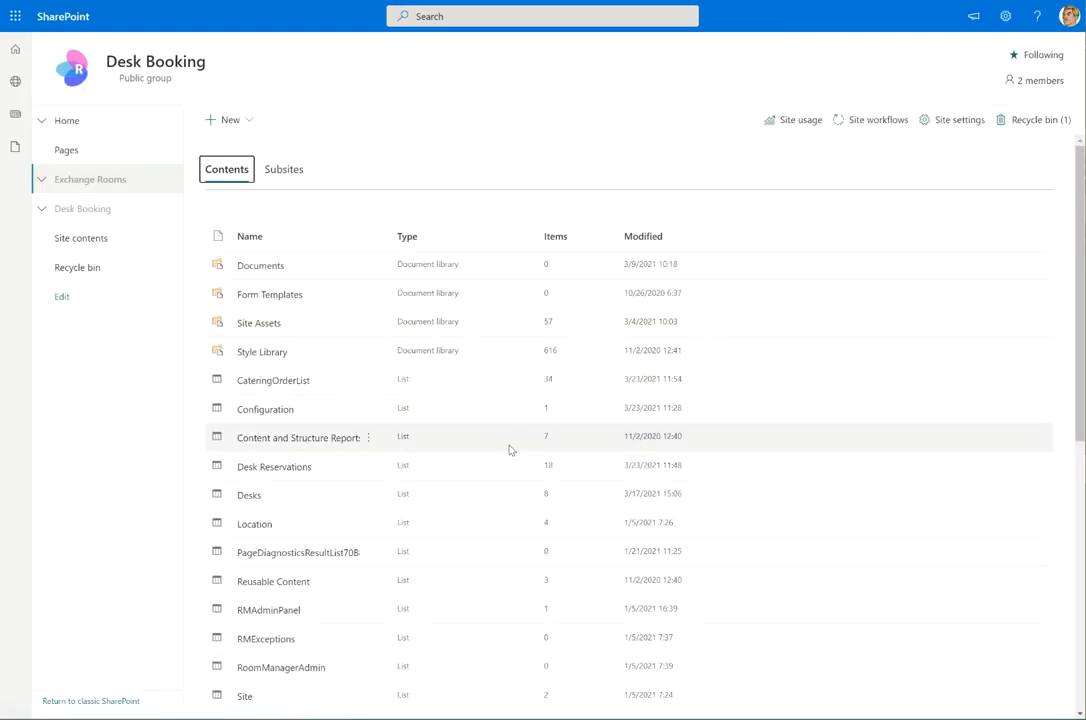
Scroll through the current page and return to the site home page
scroll(509, 448, "down", 5)
scroll(509, 450, "up", 4)
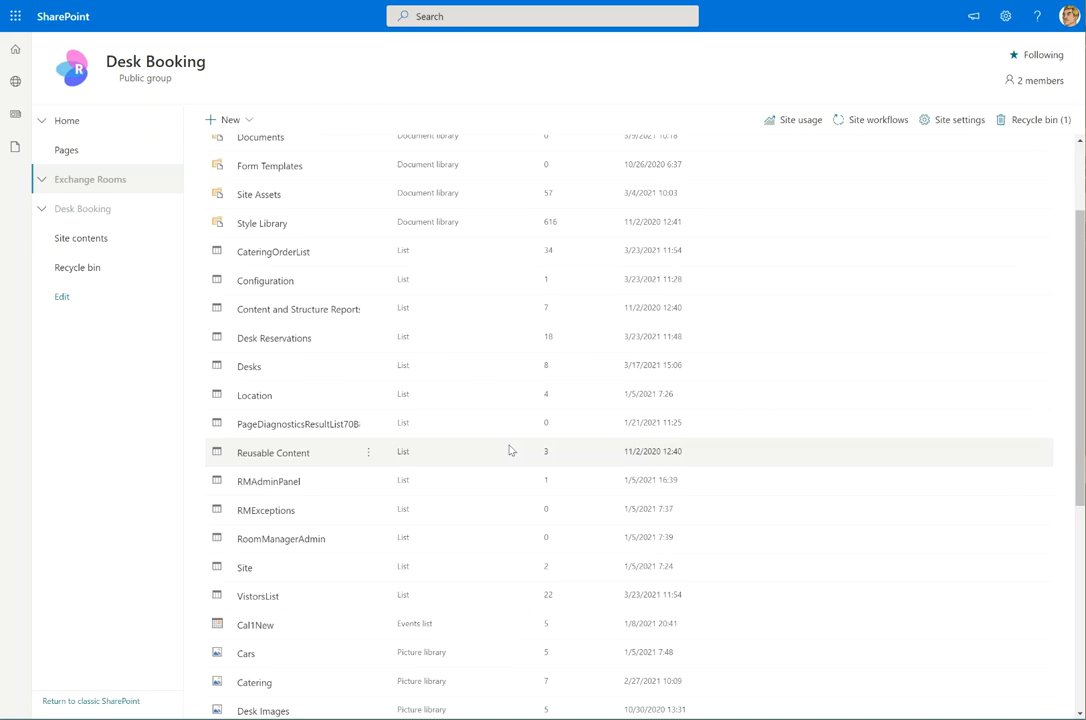
scroll(509, 450, "up", 2)
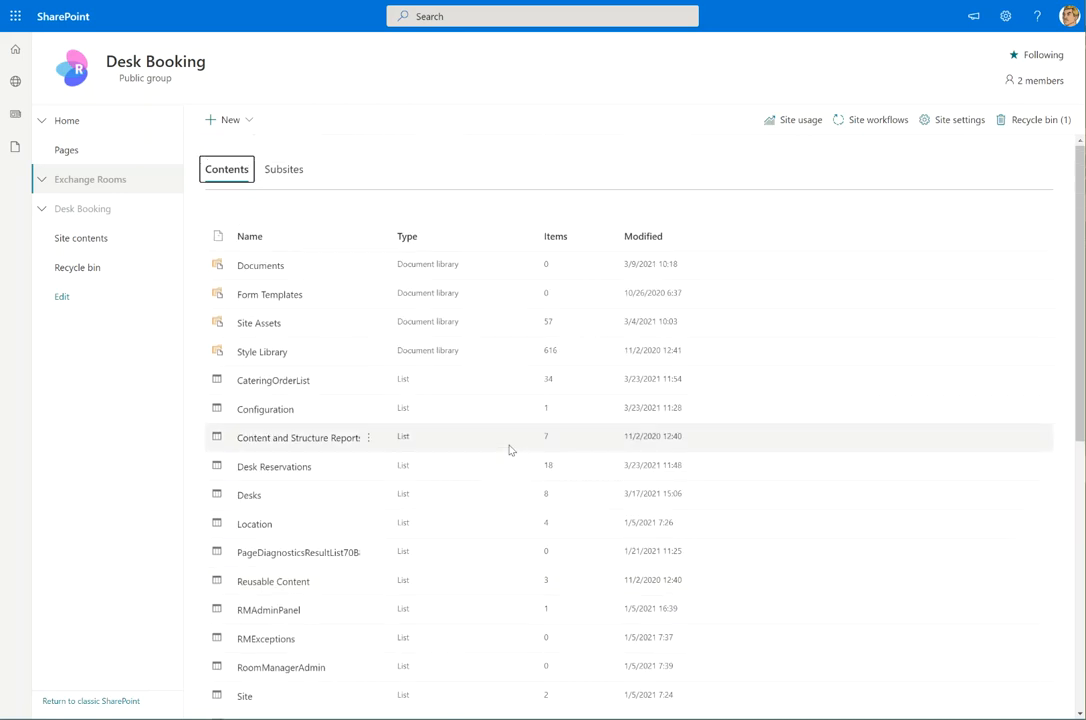
scroll(333, 503, "down", 3)
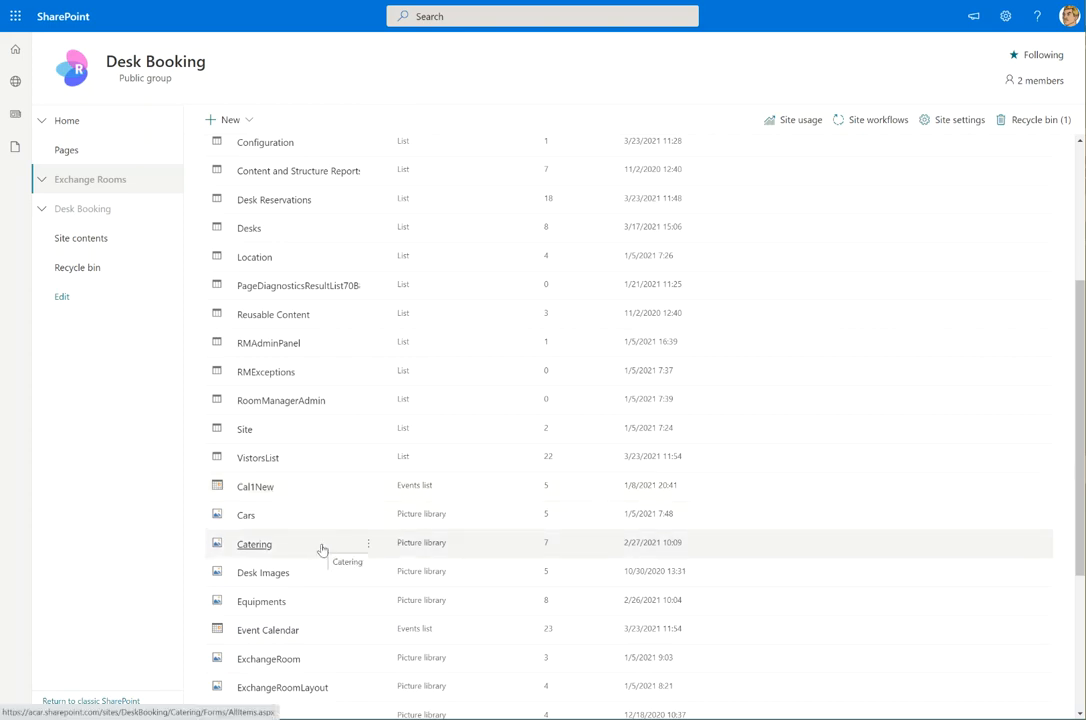
scroll(322, 550, "up", 3)
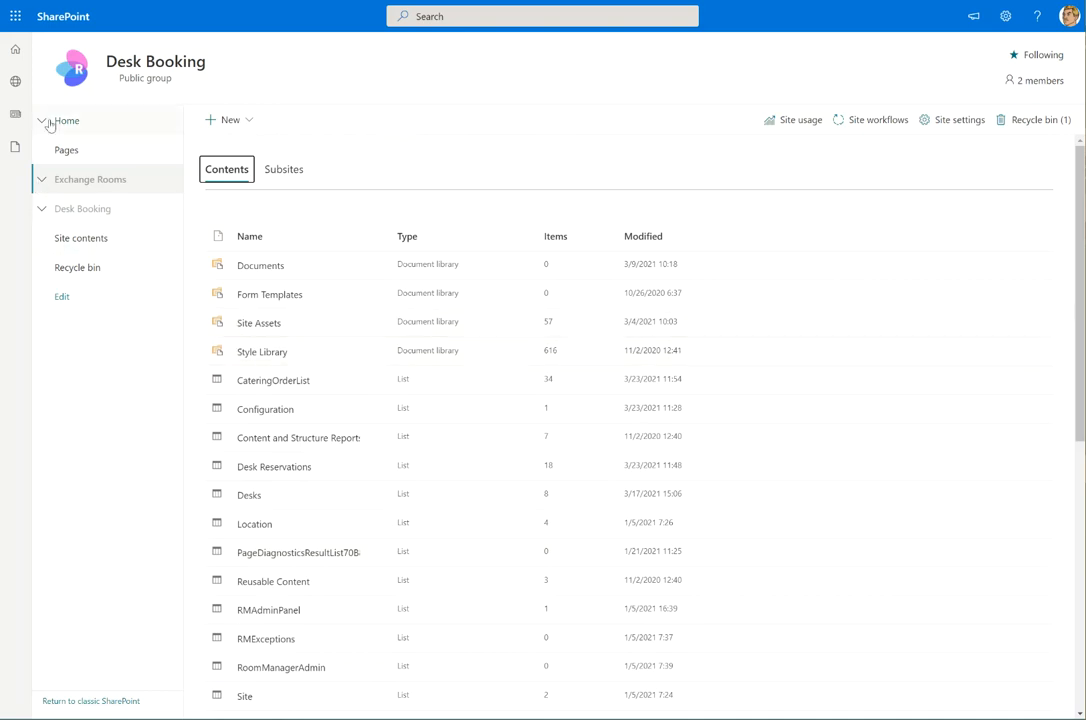
left_click(86, 124)
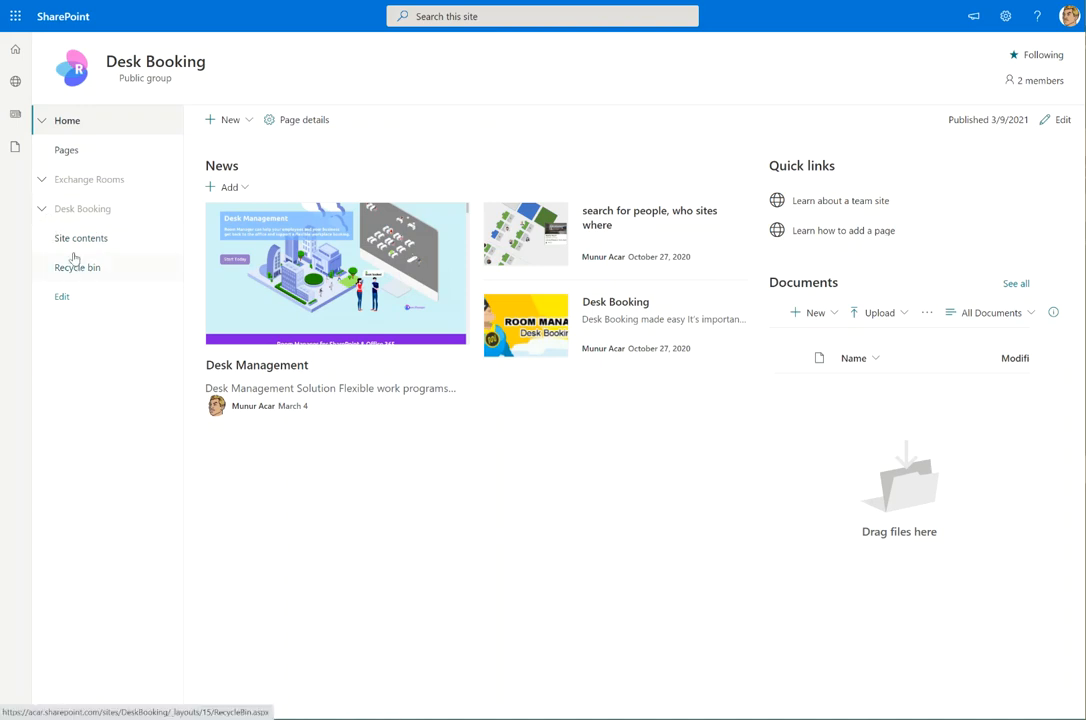
Open the Desk Reservations list under Exchange Rooms > Desk Booking
left_click(40, 179)
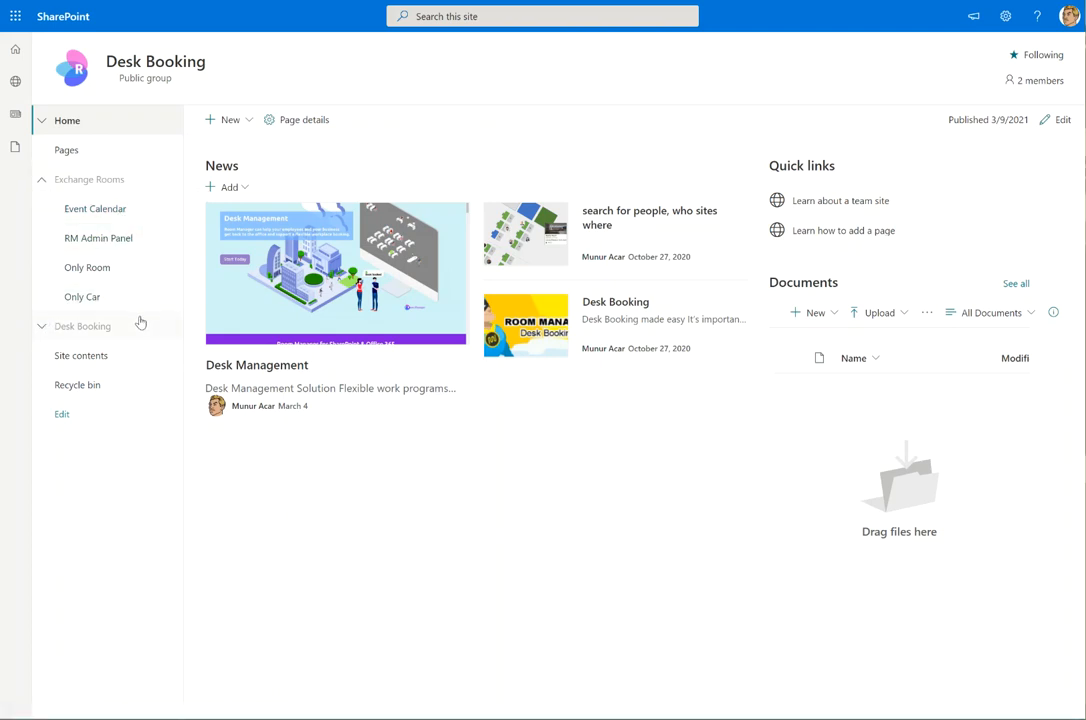
left_click(41, 328)
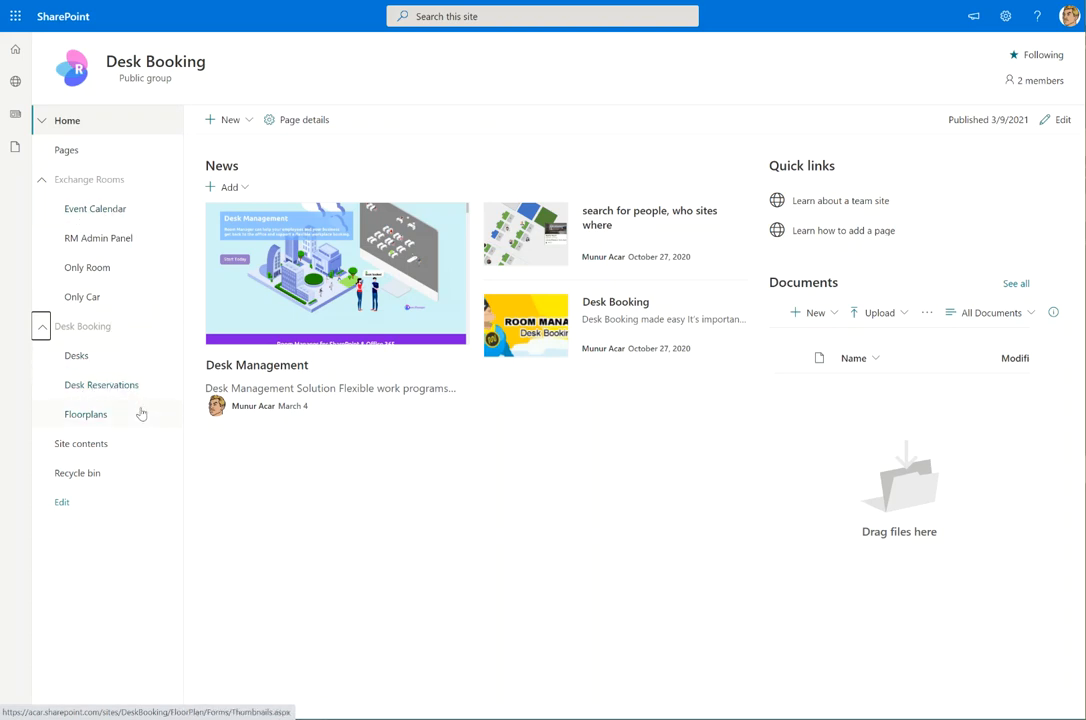
left_click(118, 387)
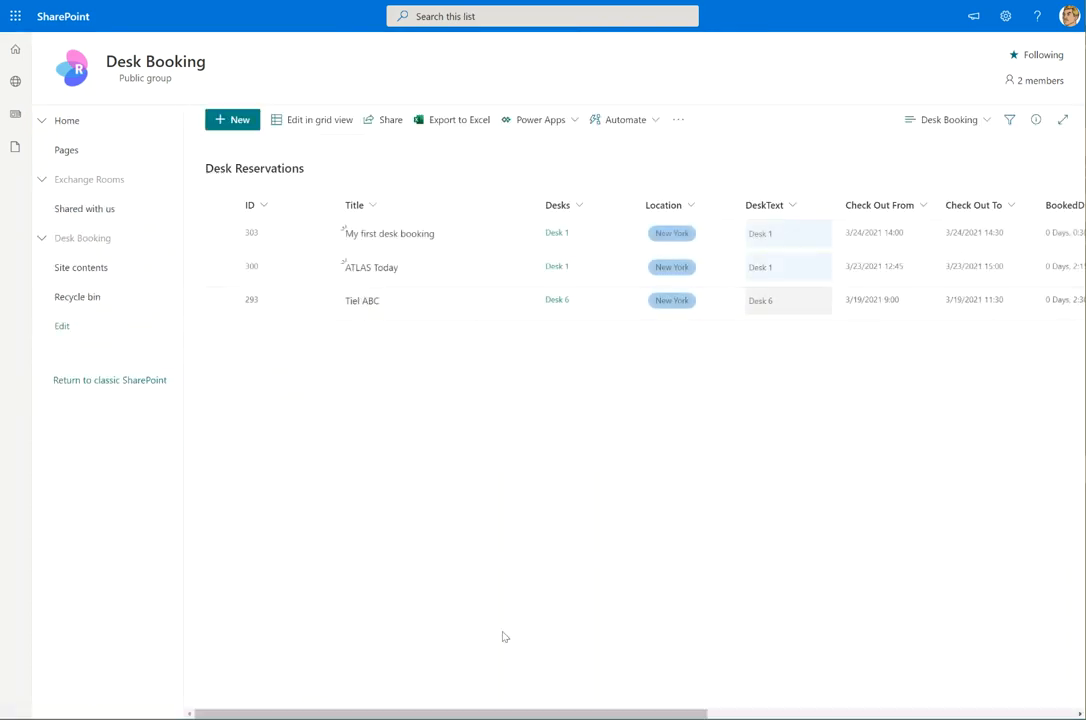
Switch the list to My Bookings, then All Items, and start a new reservation
mouse_move(536, 713)
left_mouse_down()
mouse_move(899, 715)
mouse_move(537, 713)
left_mouse_up()
left_click(978, 122)
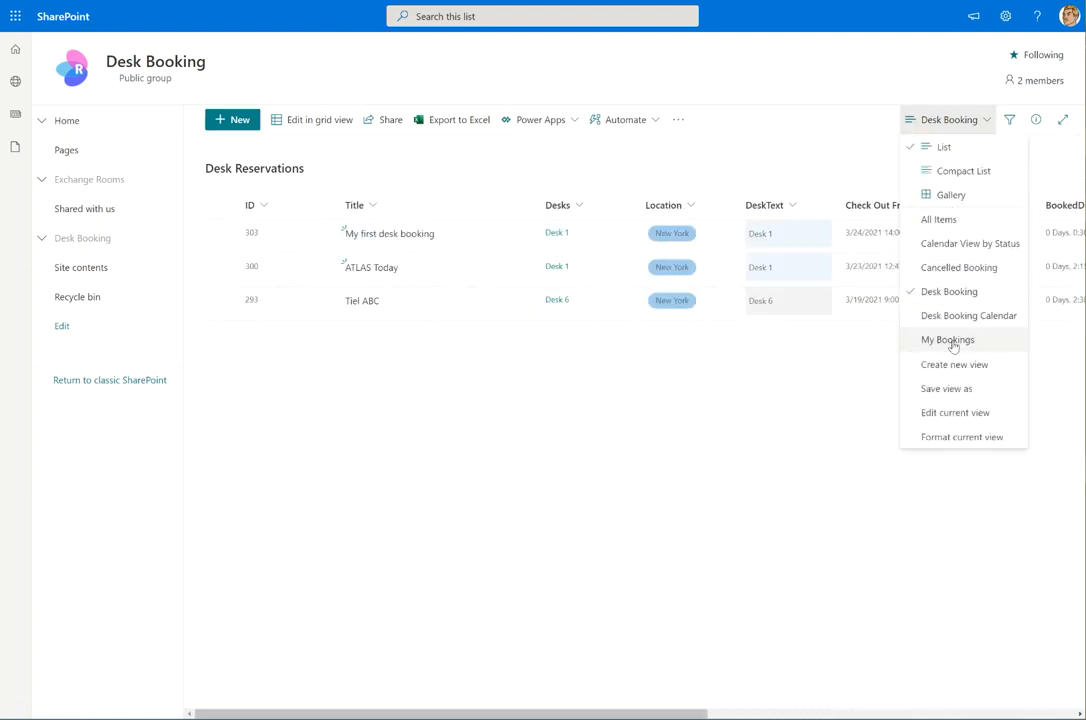
left_click(950, 340)
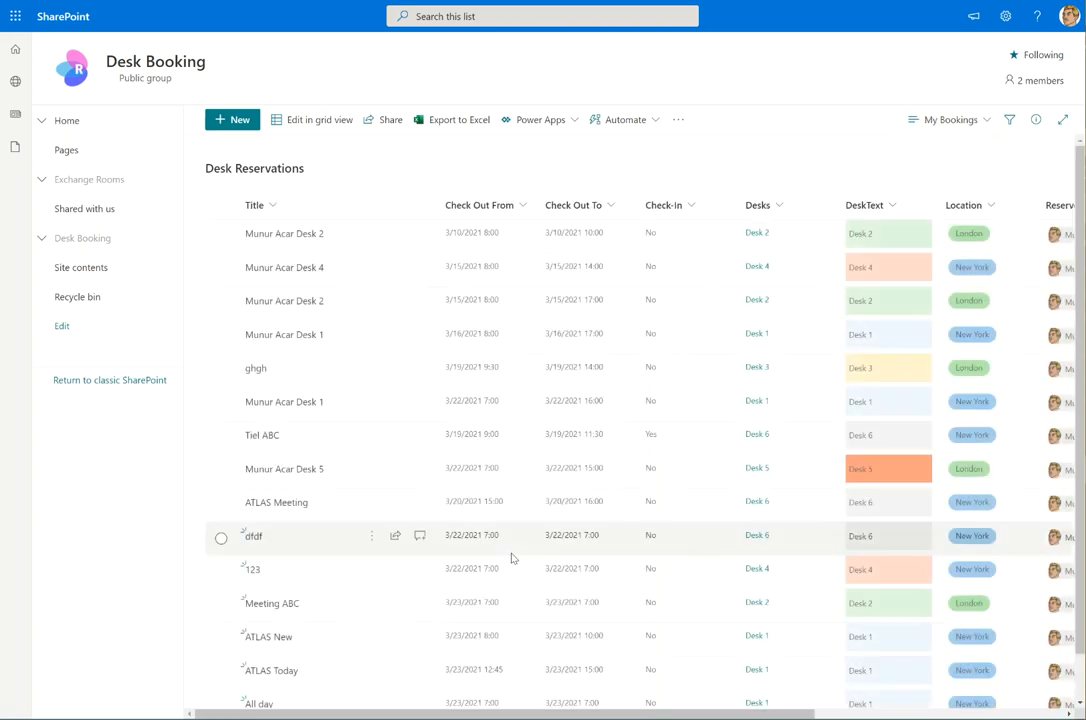
left_click(950, 120)
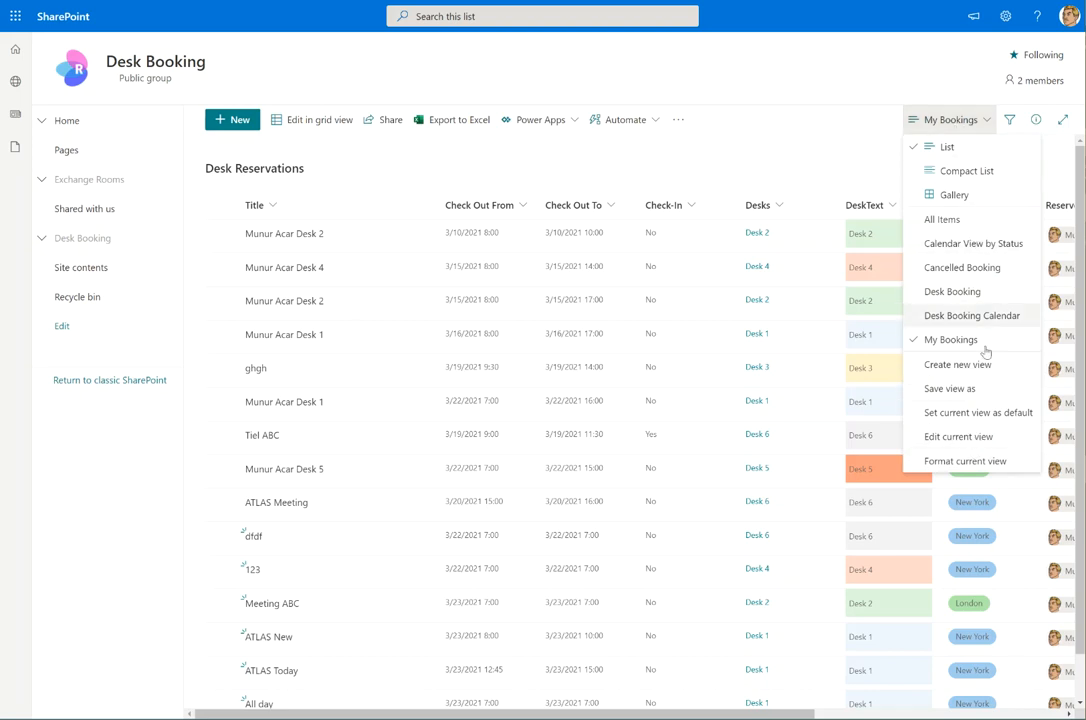
left_click(942, 219)
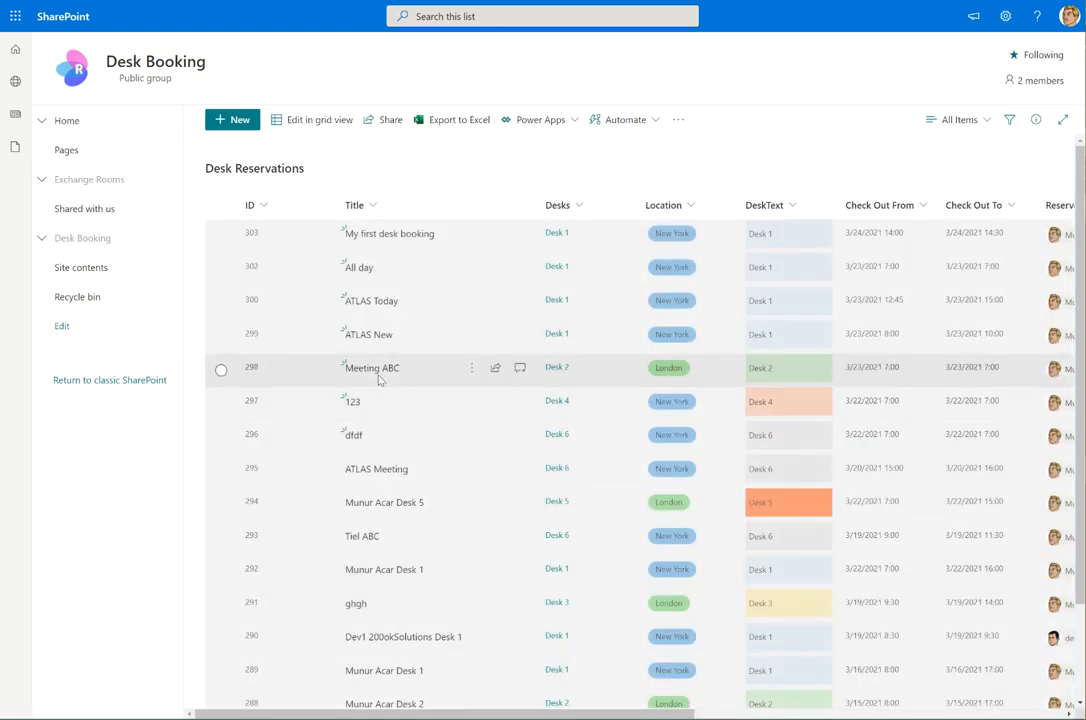
left_click(240, 119)
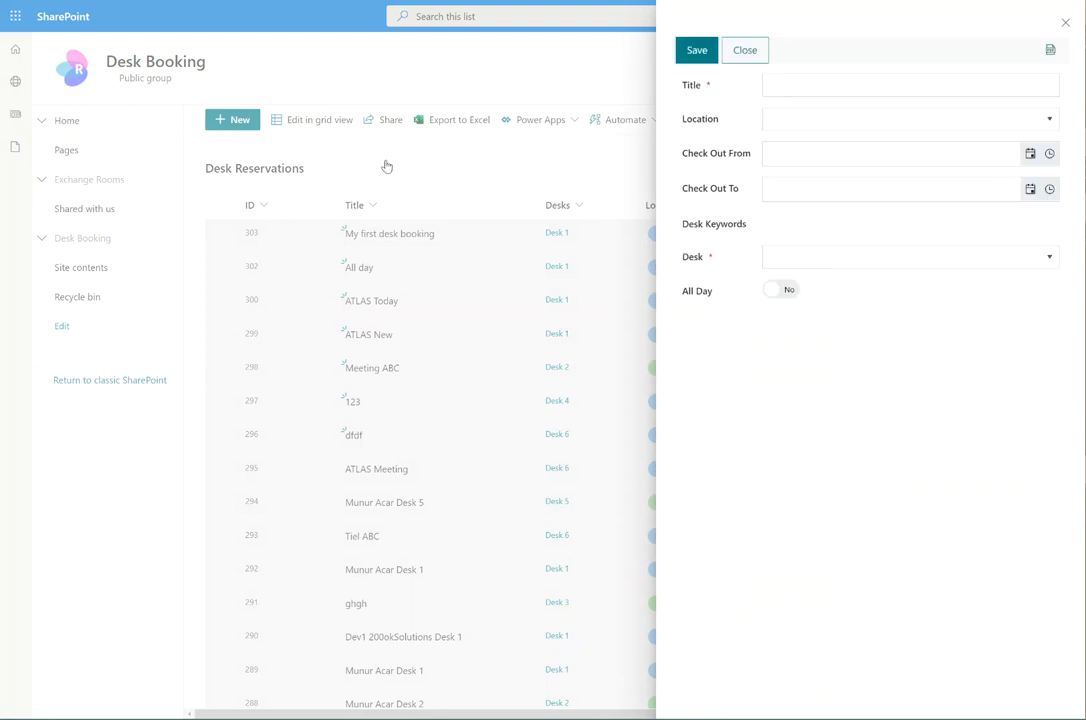
Enter title 'ATLAS Start Today', location New York, check-out 3/24/2021 7:00–12:00
left_click(799, 90)
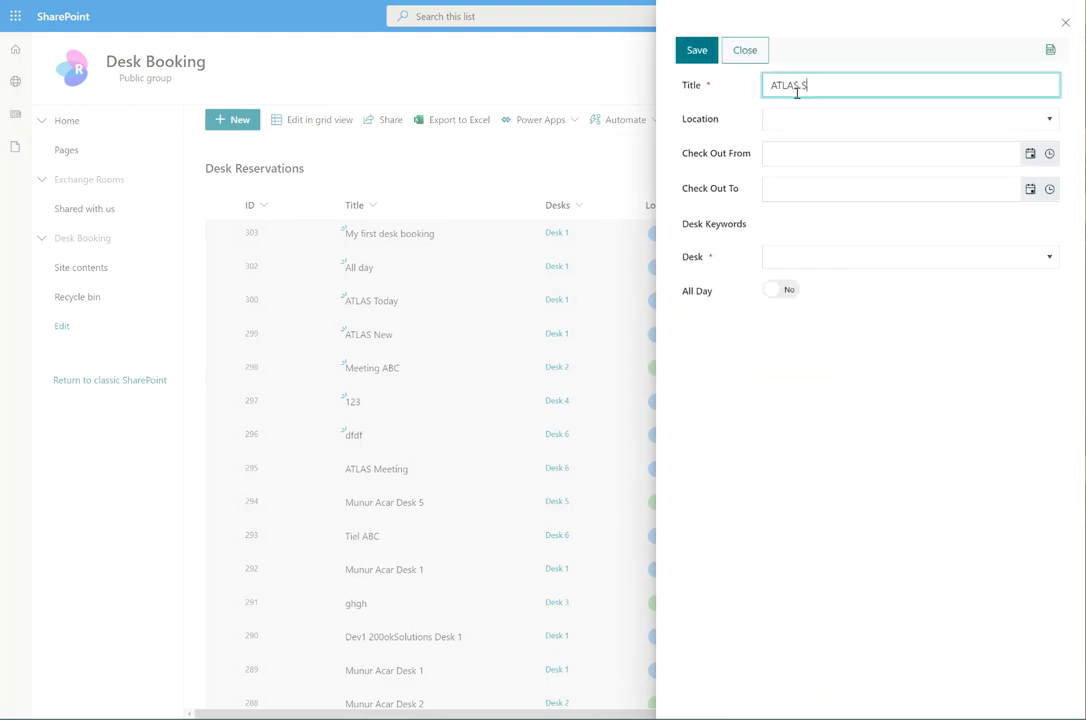
key("Tab")
left_click(829, 116)
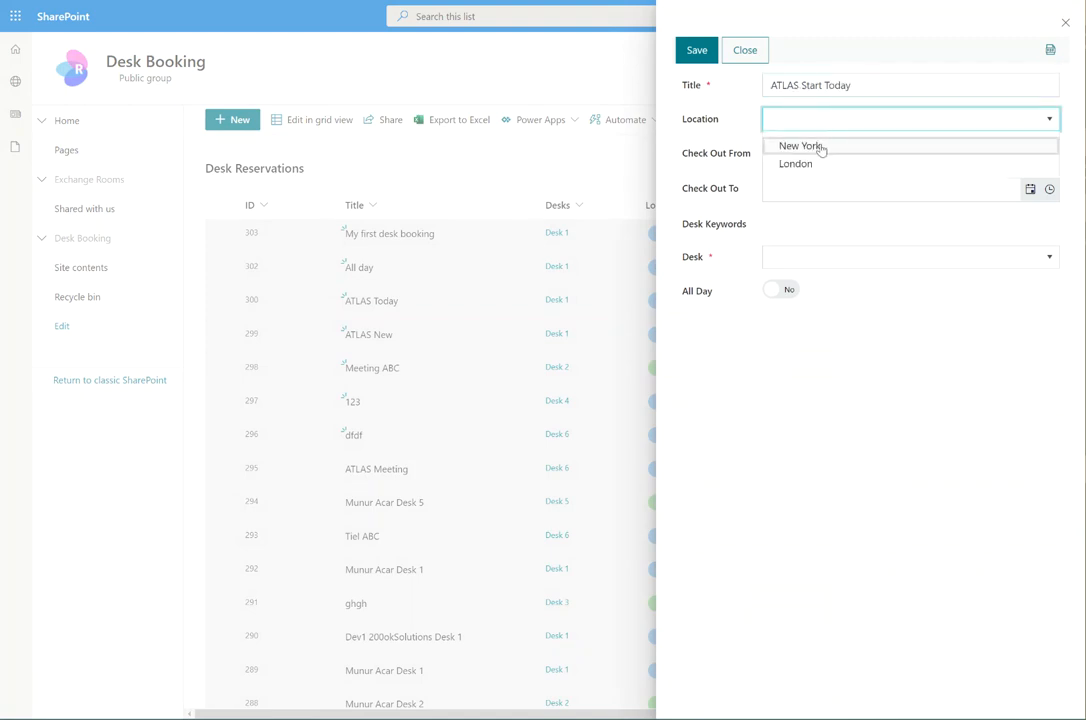
left_click(820, 147)
left_click(1030, 153)
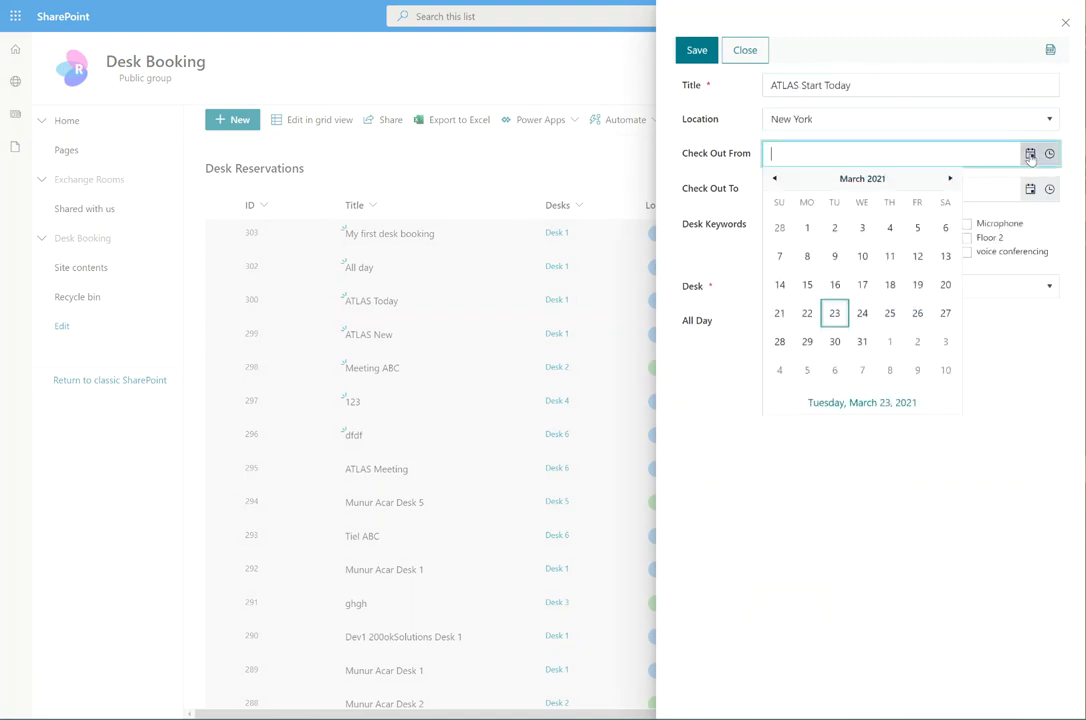
left_click(862, 312)
left_click(1030, 188)
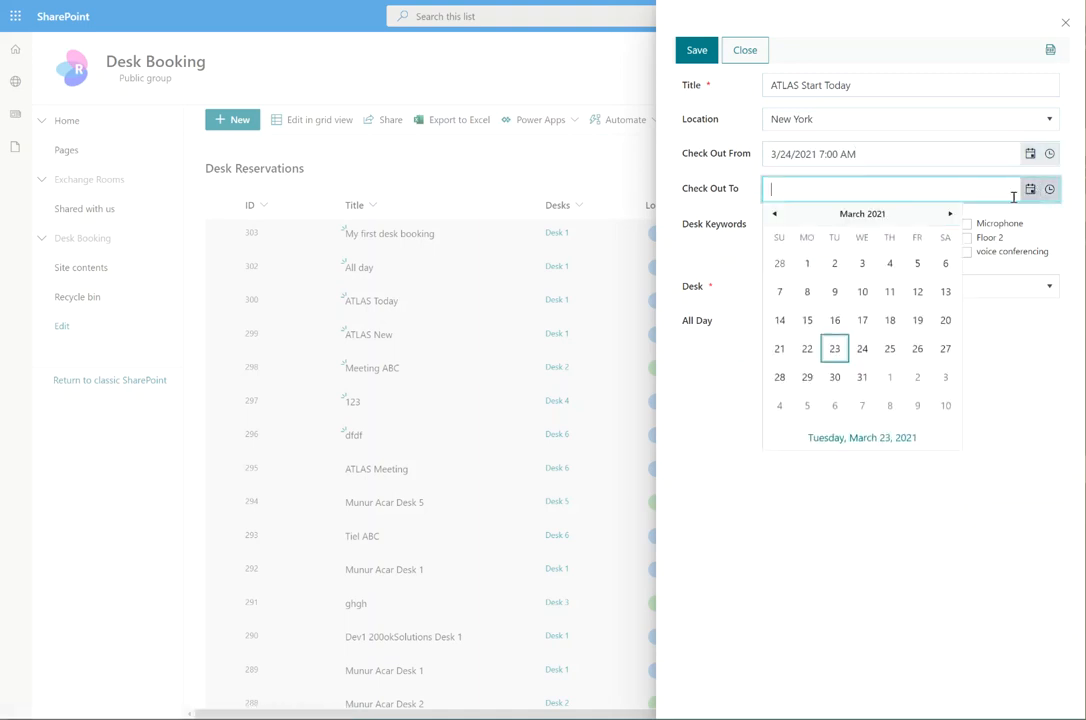
left_click(864, 350)
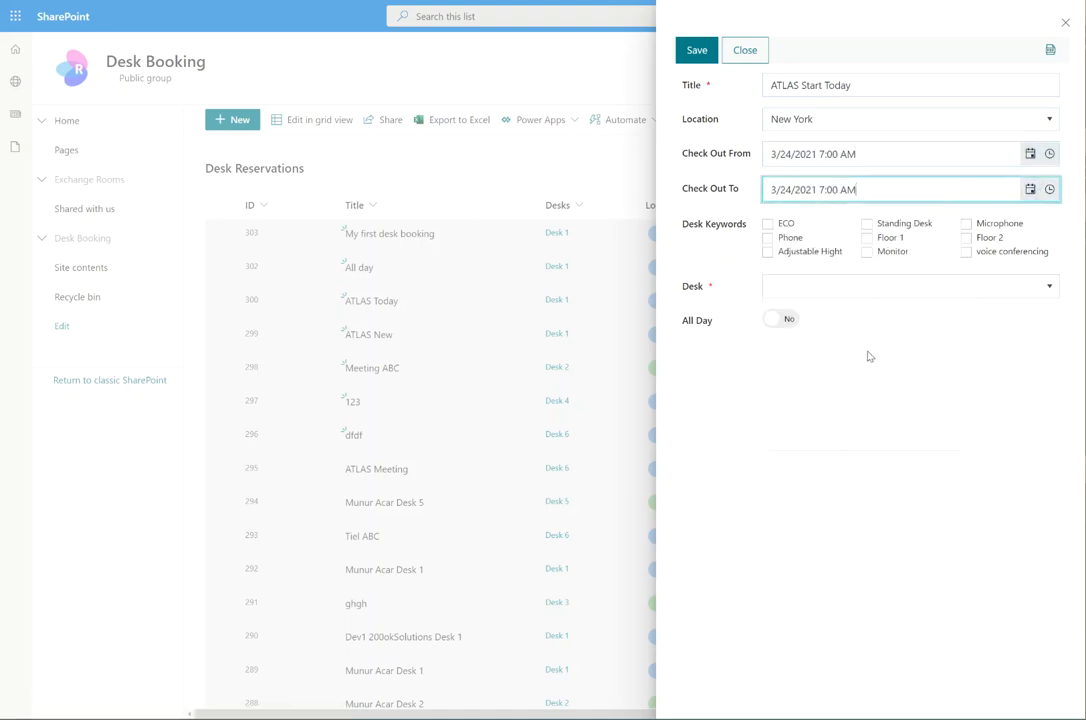
left_click(1049, 189)
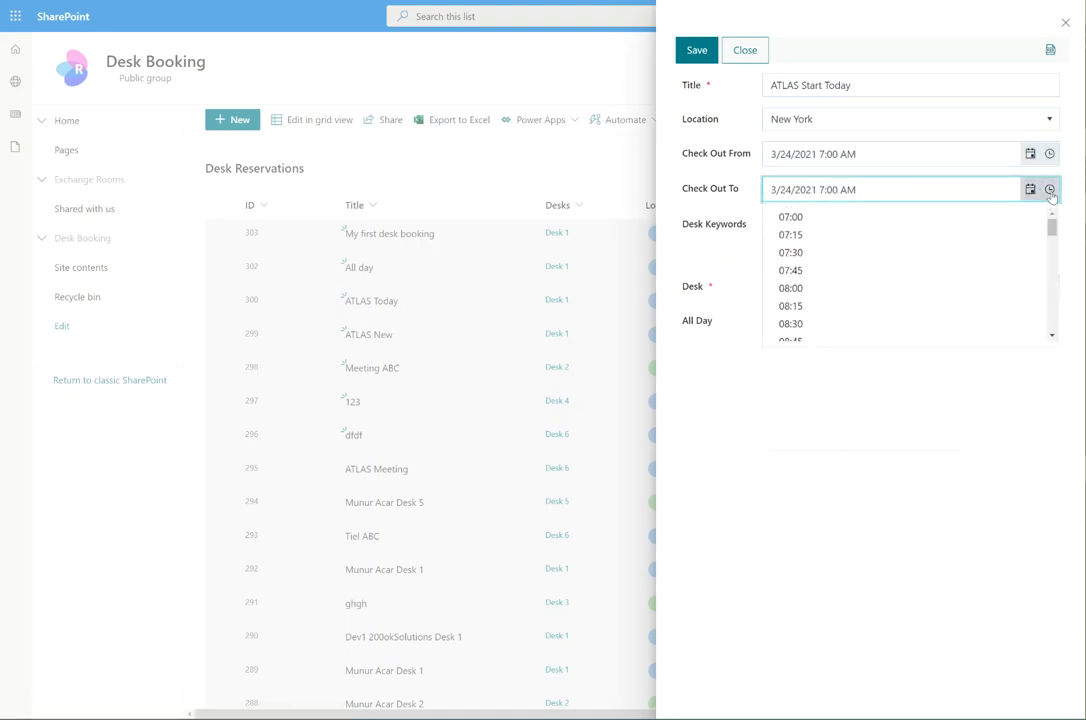
scroll(894, 285, "down", 3)
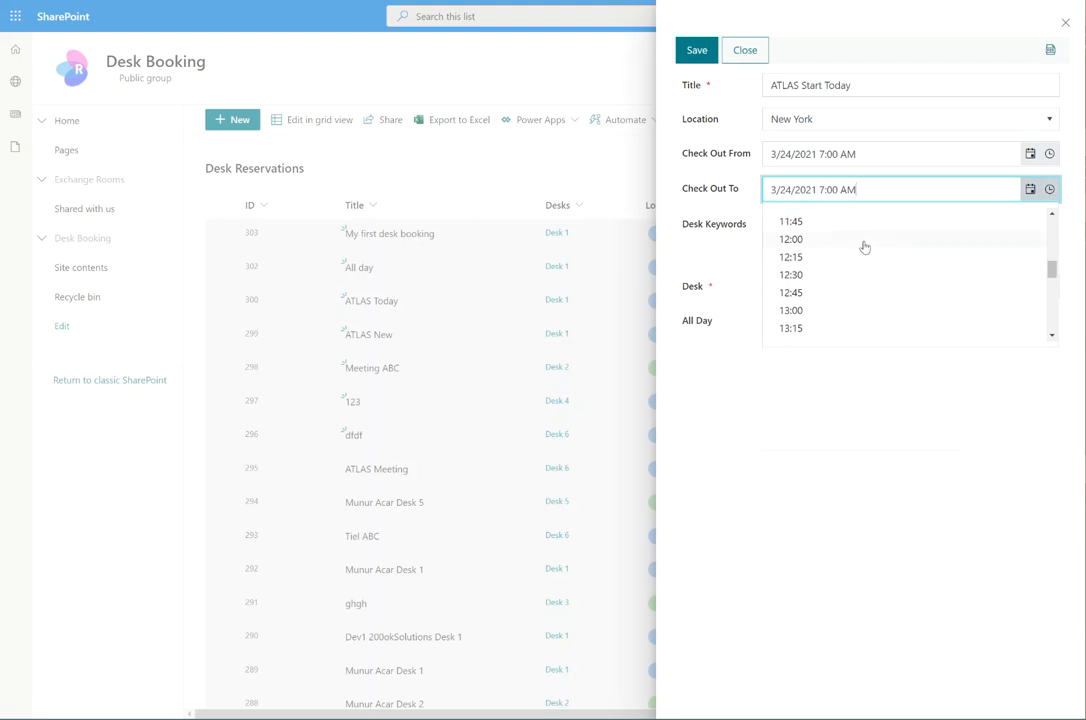
left_click(860, 241)
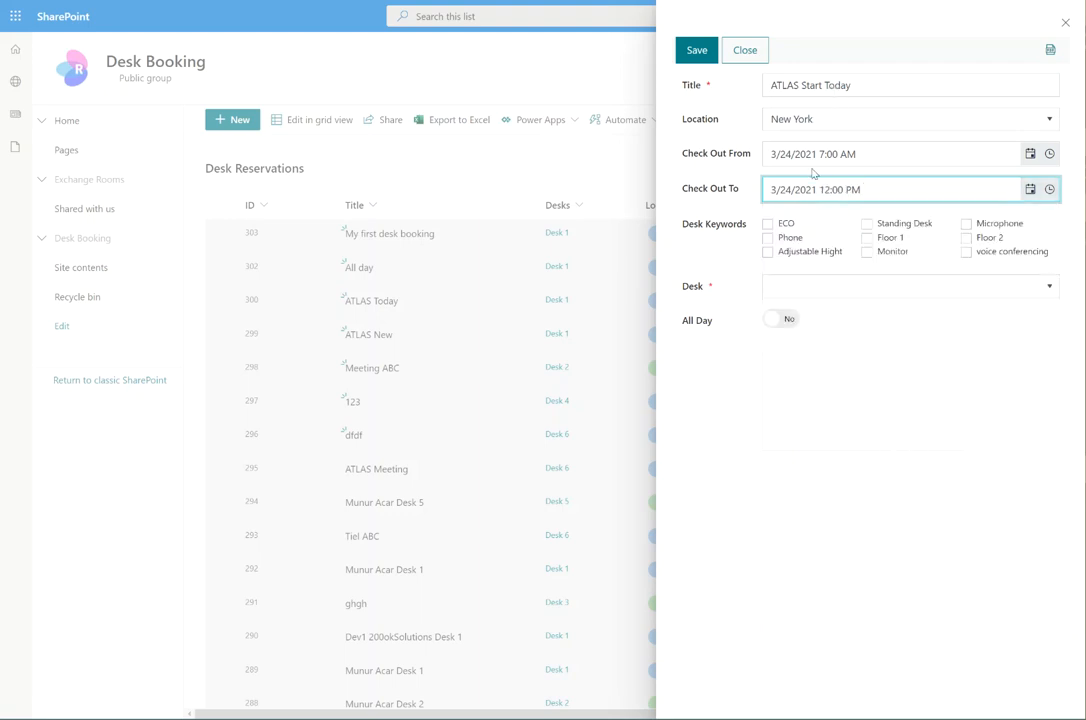
Filter desks by Floor 1 and Microphone, assign Desk 1, and save the reservation
left_click(911, 290)
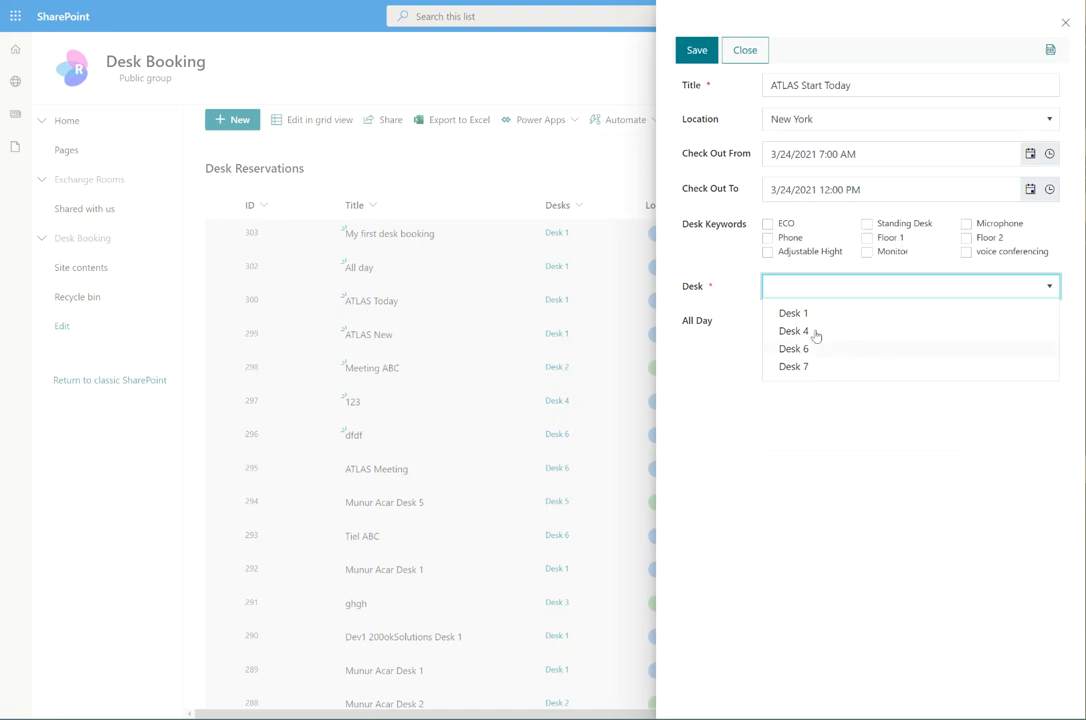
left_click(867, 238)
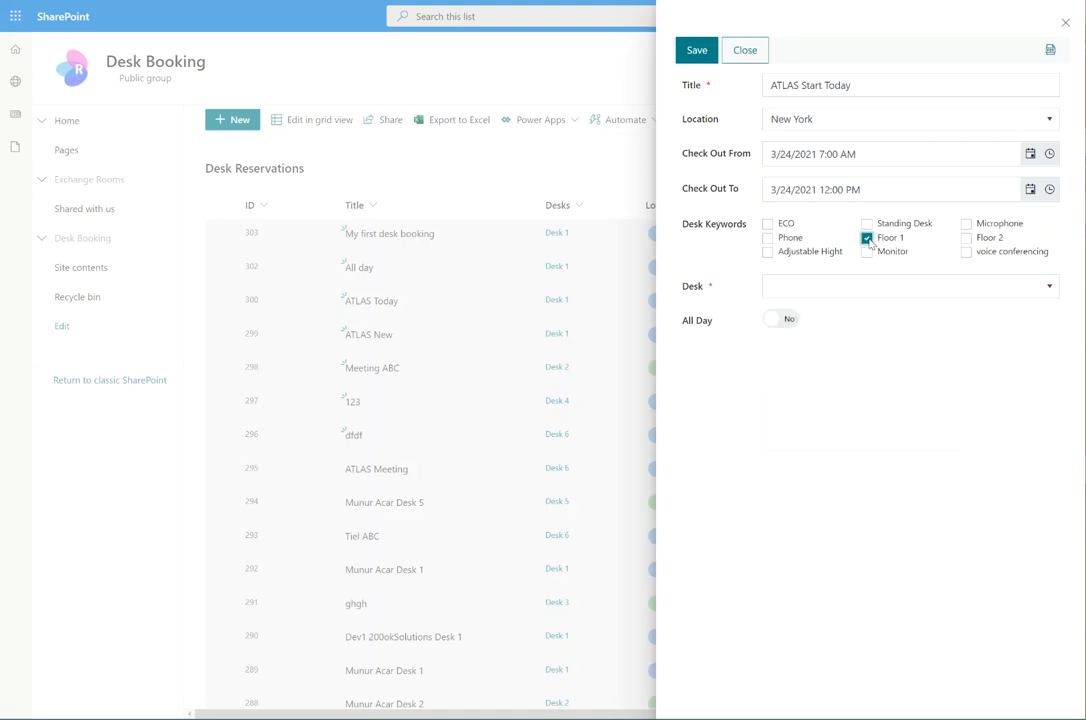
left_click(966, 224)
left_click(951, 292)
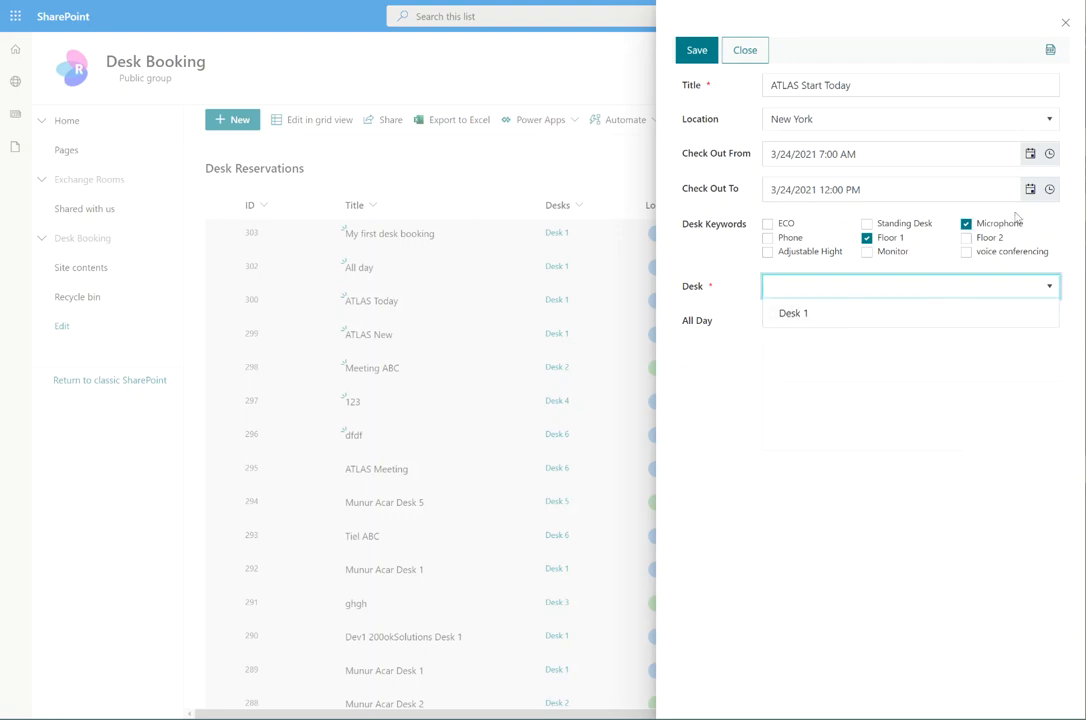
left_click(816, 316)
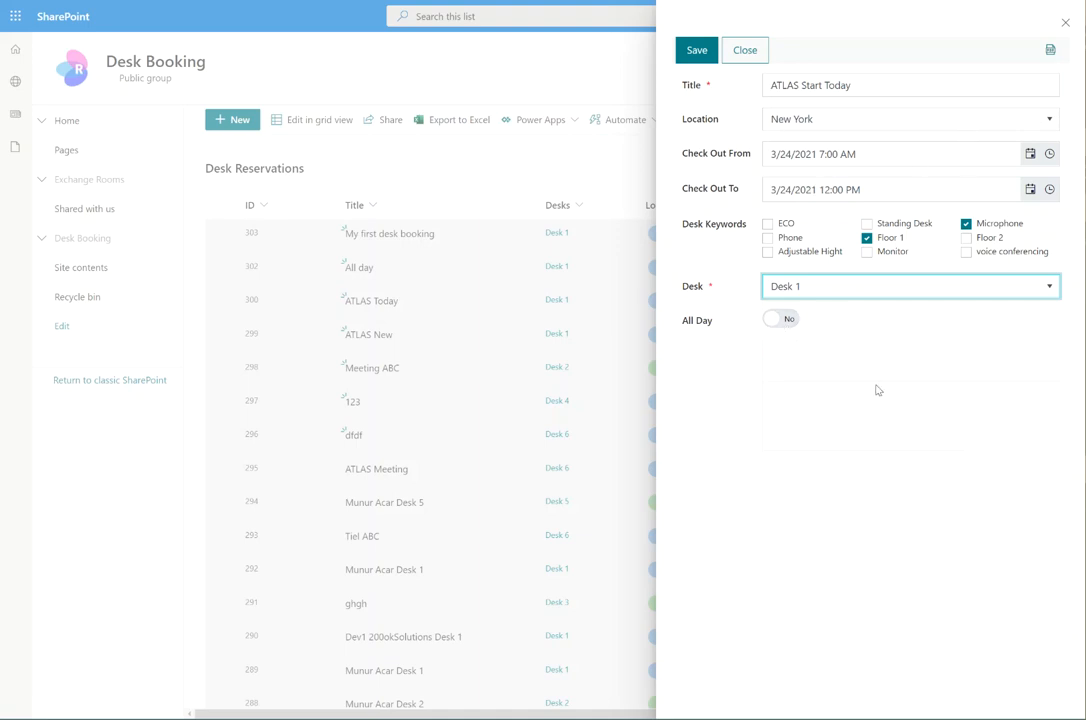
left_click(697, 50)
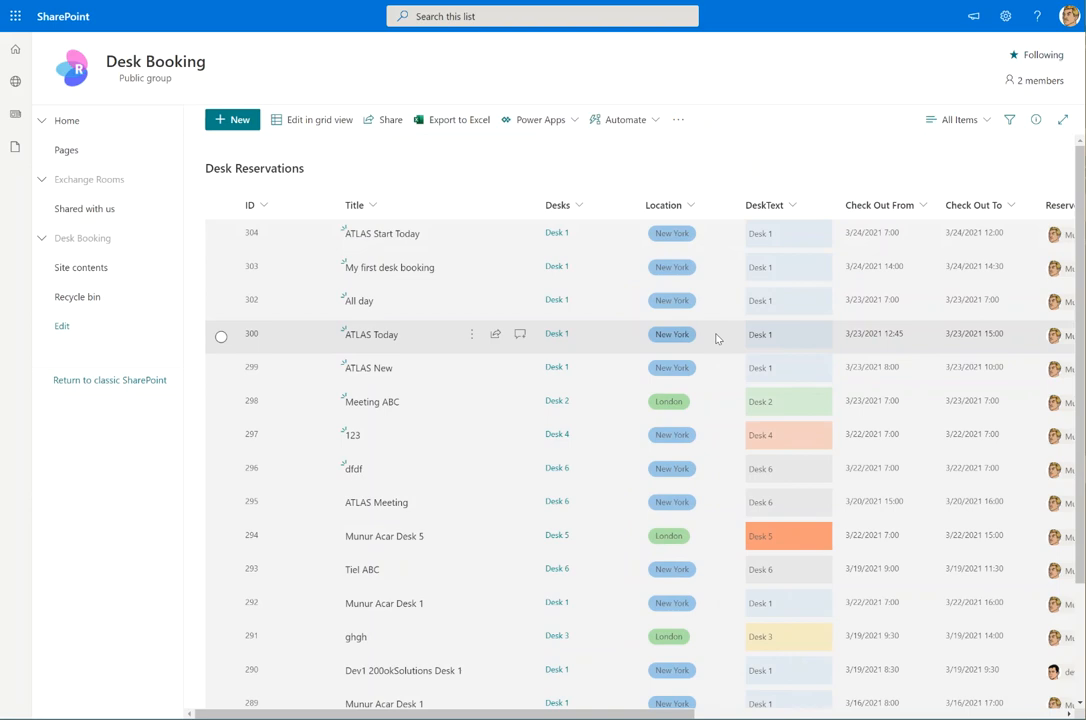
Select reservation 304, check its Booked status columns, and open it for editing
left_click(222, 236)
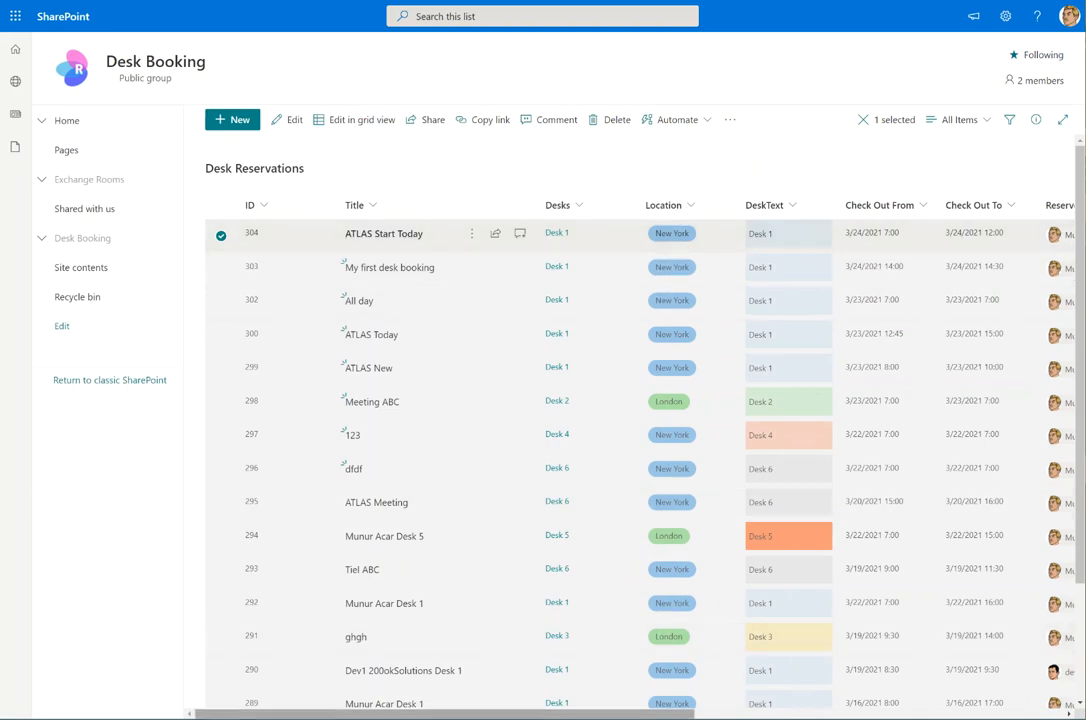
left_click_drag(521, 716, 785, 716)
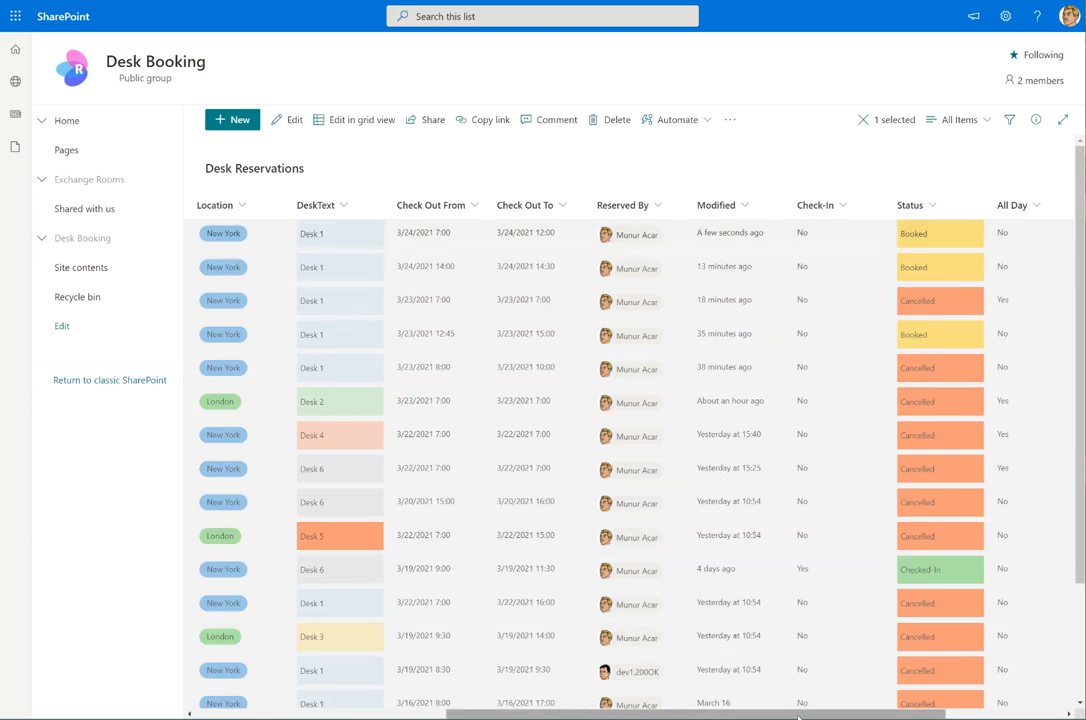
left_click_drag(704, 715, 355, 716)
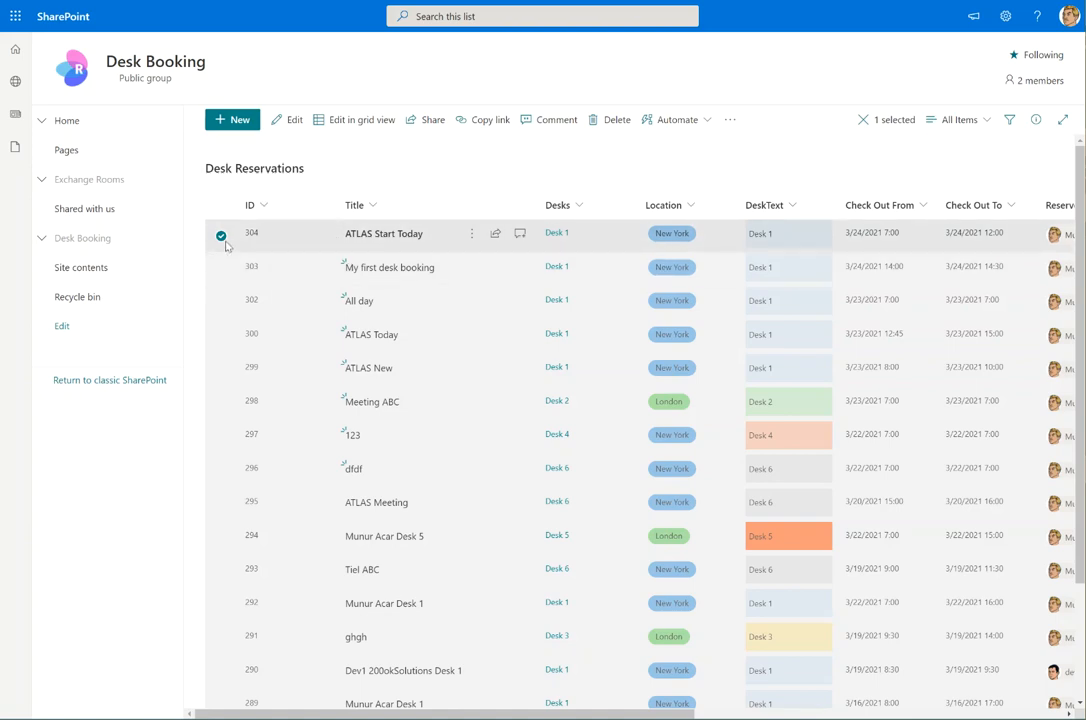
left_click(287, 119)
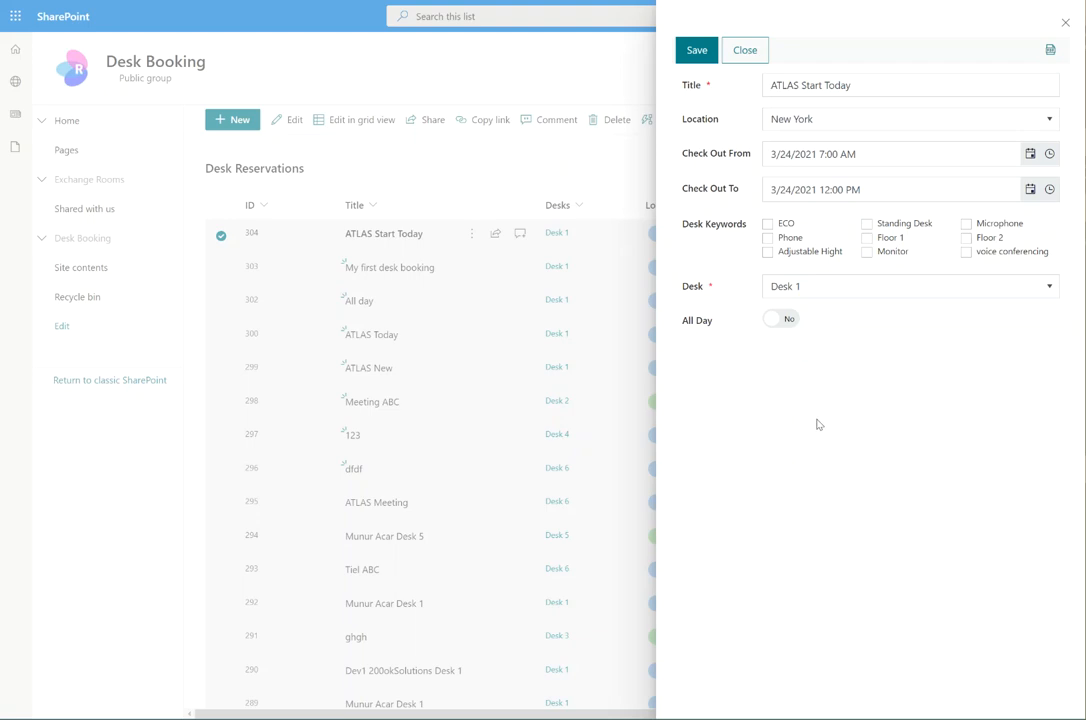
left_click(961, 291)
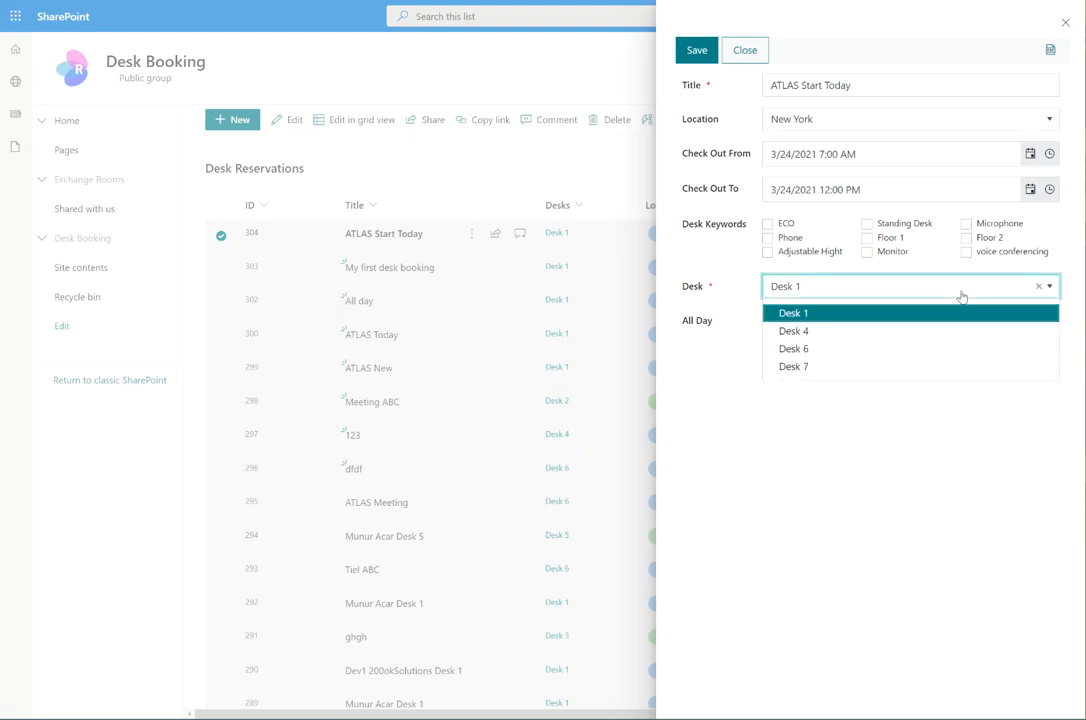
left_click(882, 312)
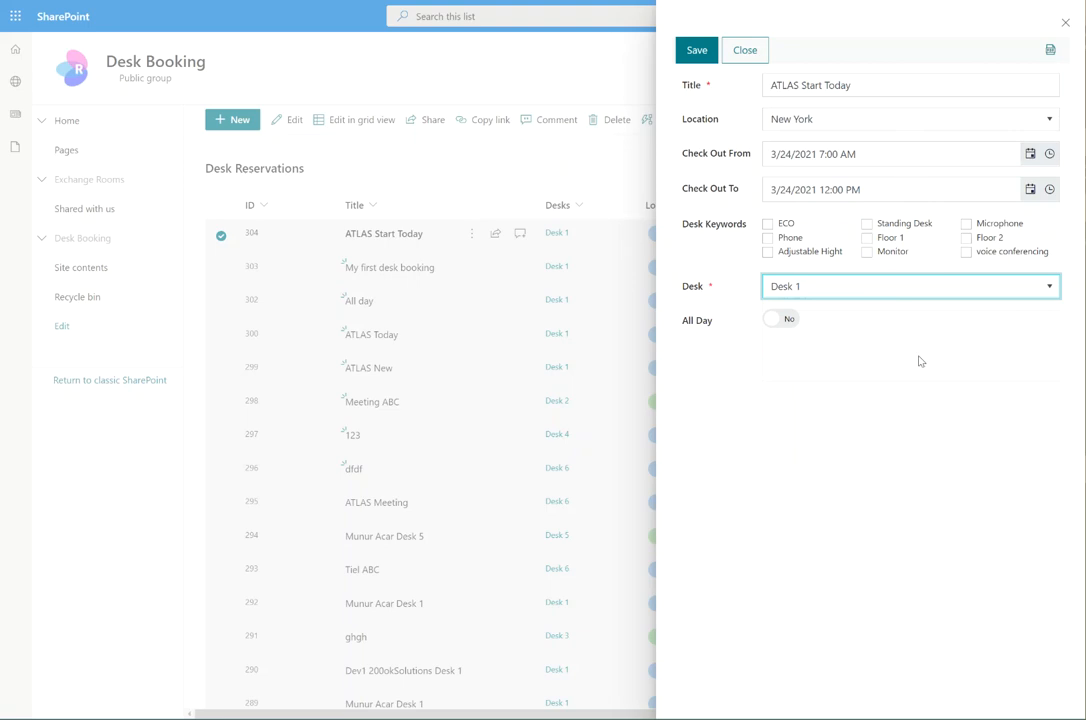
left_click(1065, 22)
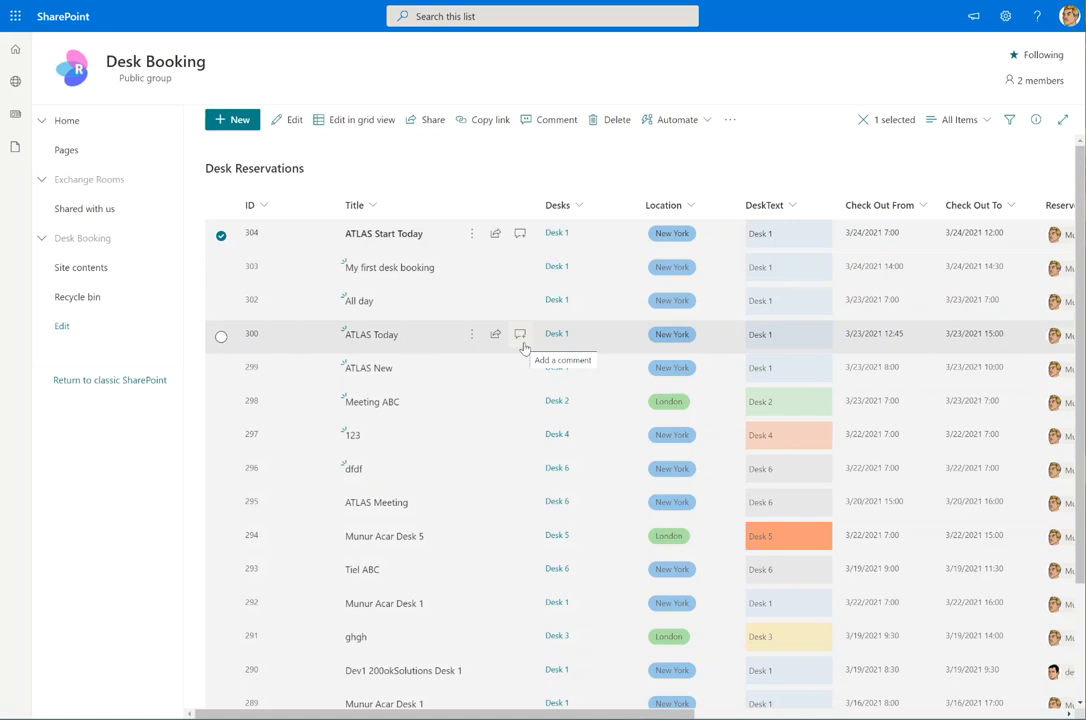
left_click(957, 122)
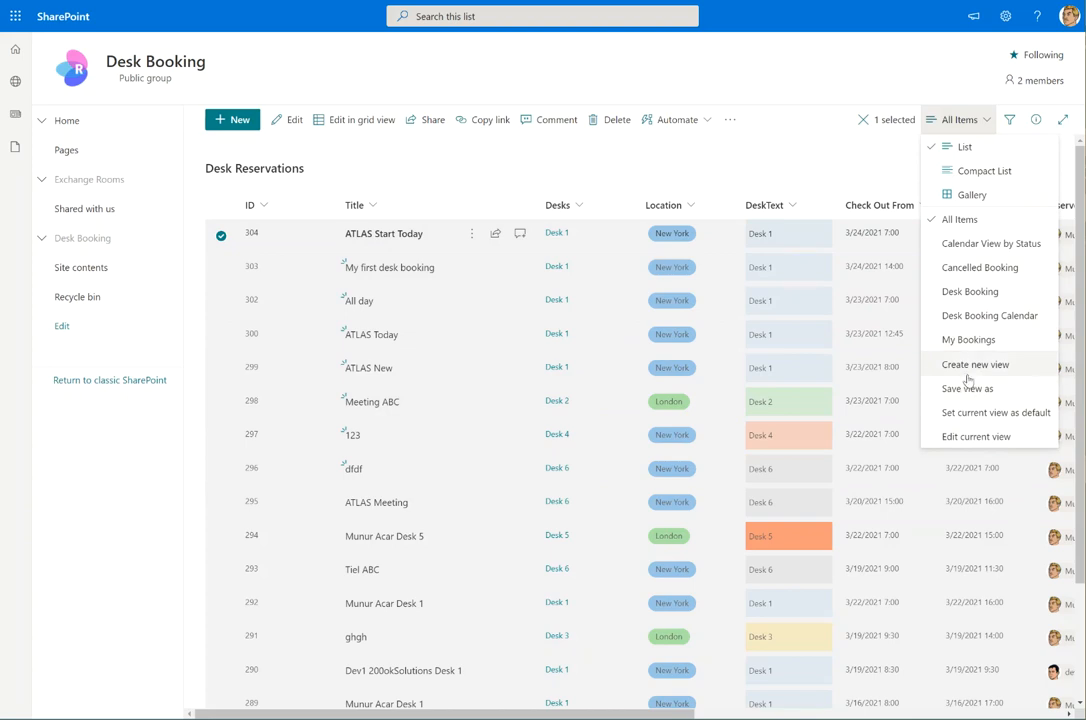
left_click(601, 166)
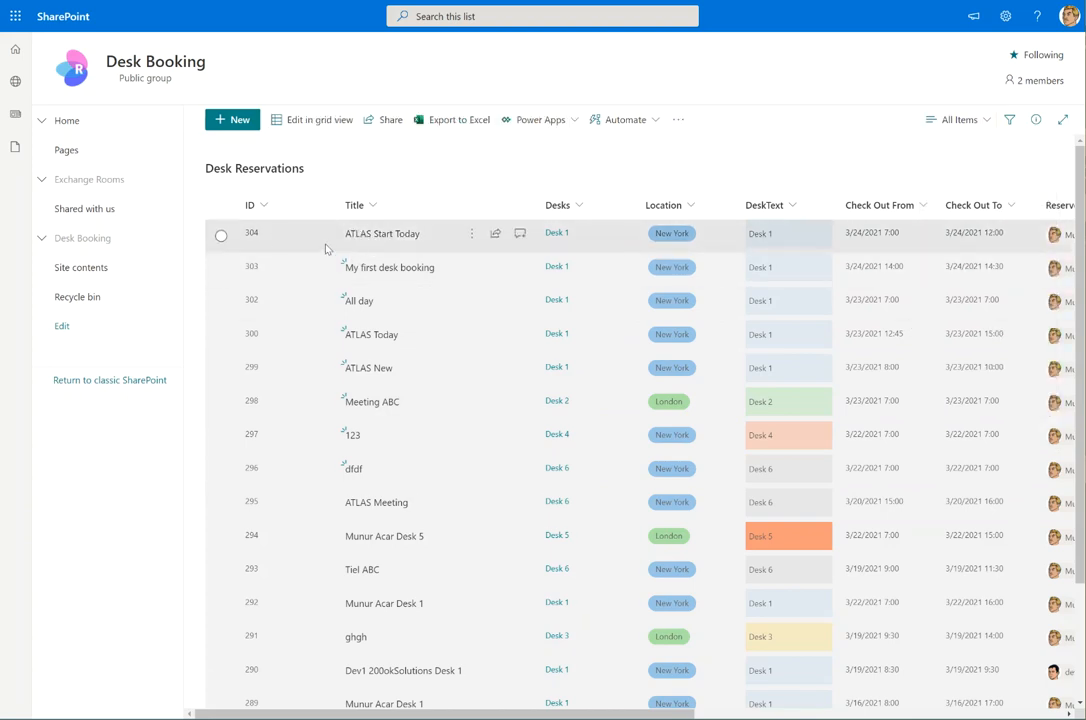
Open the Event Calendar list under Exchange Rooms
left_click(41, 180)
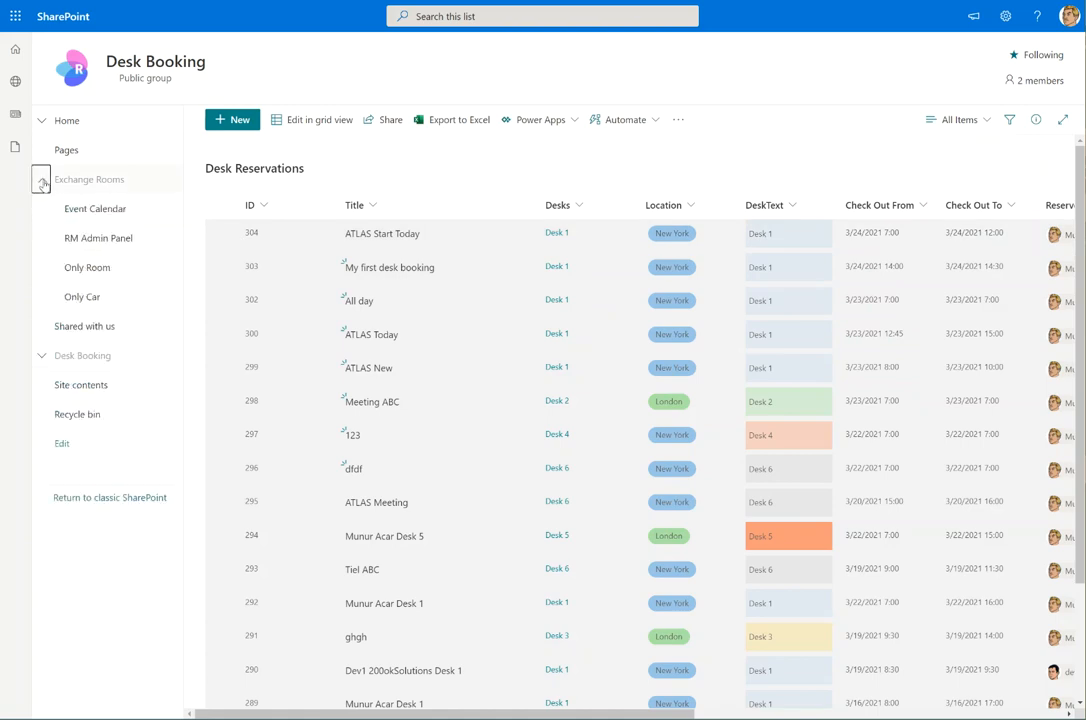
left_click(112, 219)
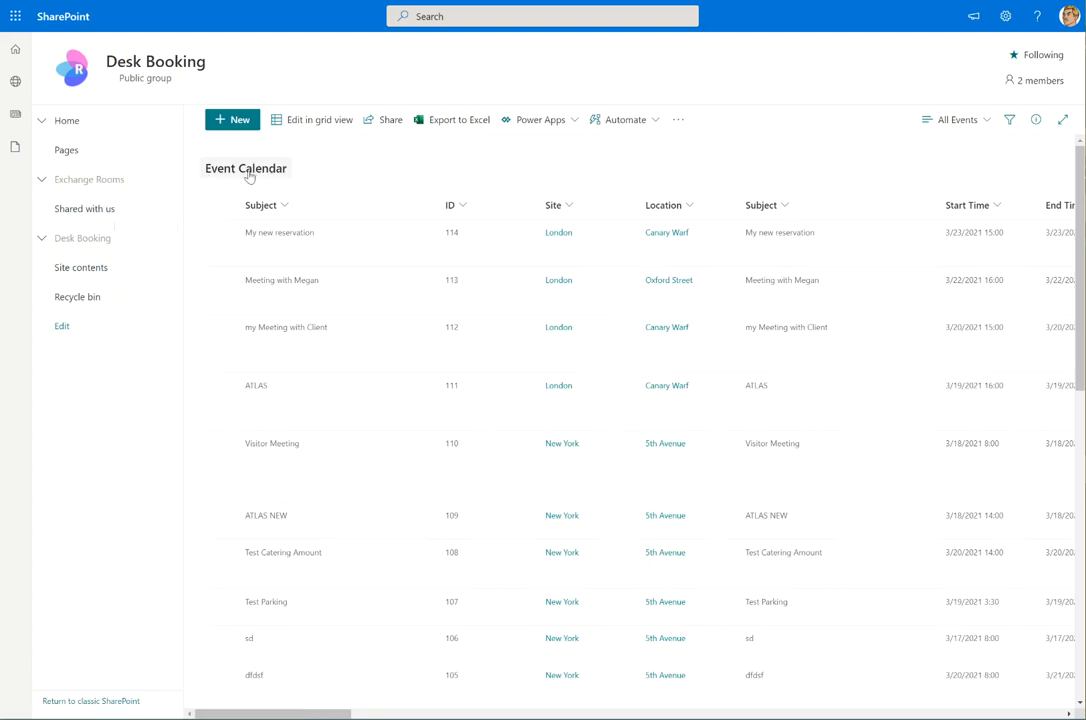
Show events as a March 2021 calendar, view March 17's events, then return to the list
left_click(966, 123)
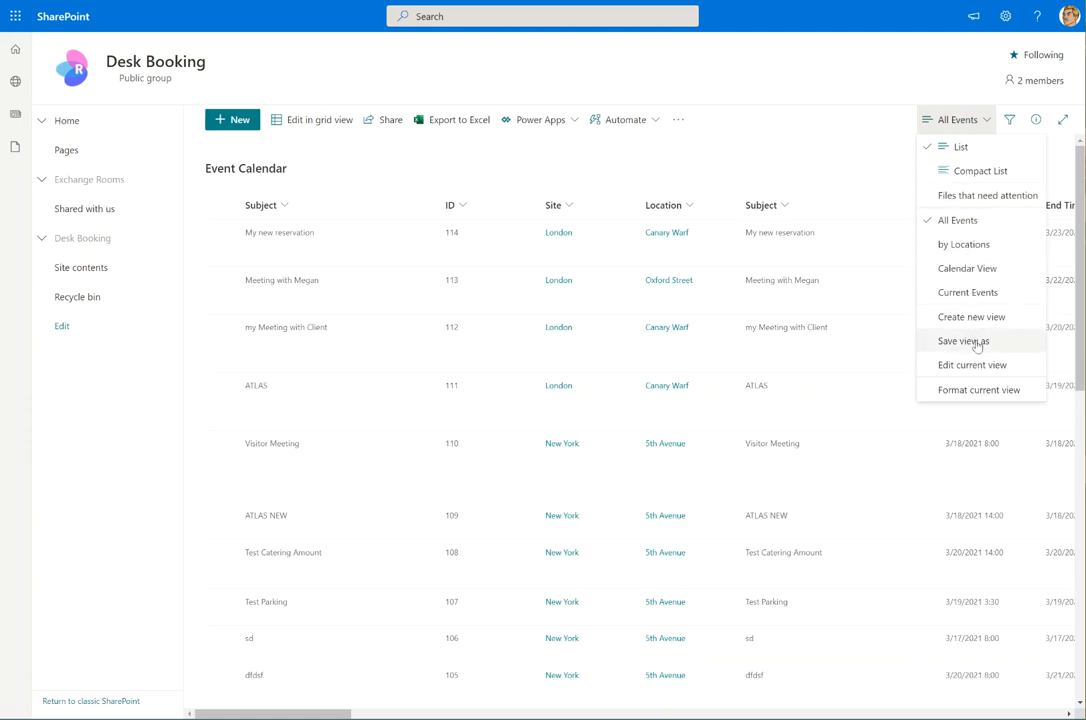
left_click(970, 272)
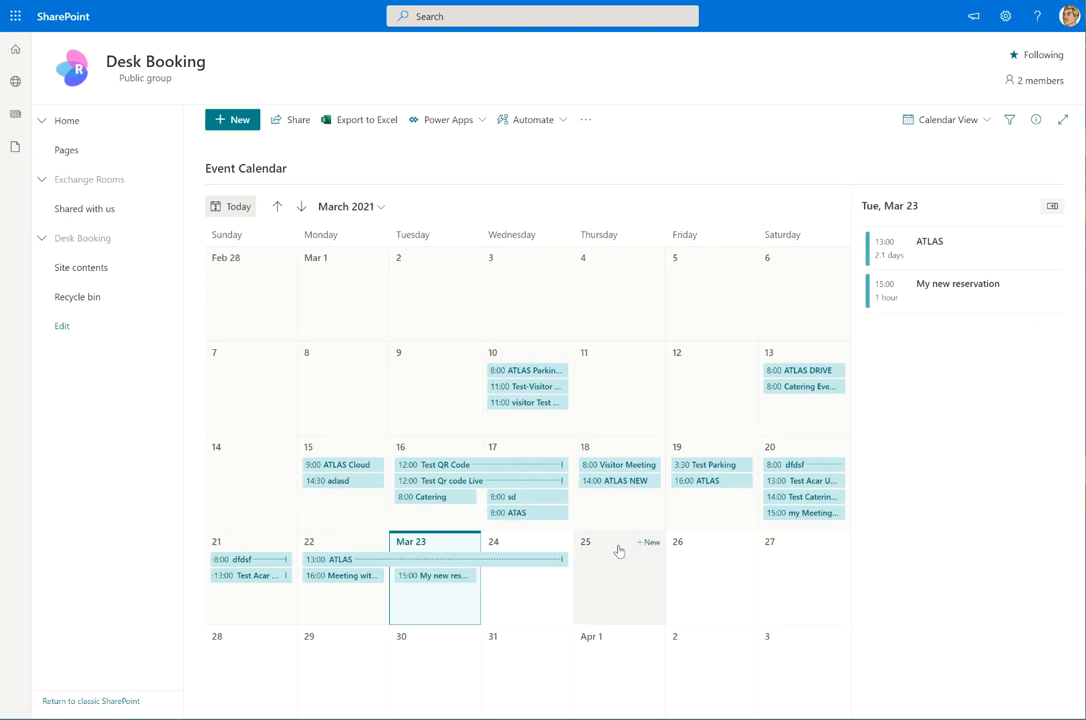
left_click(493, 449)
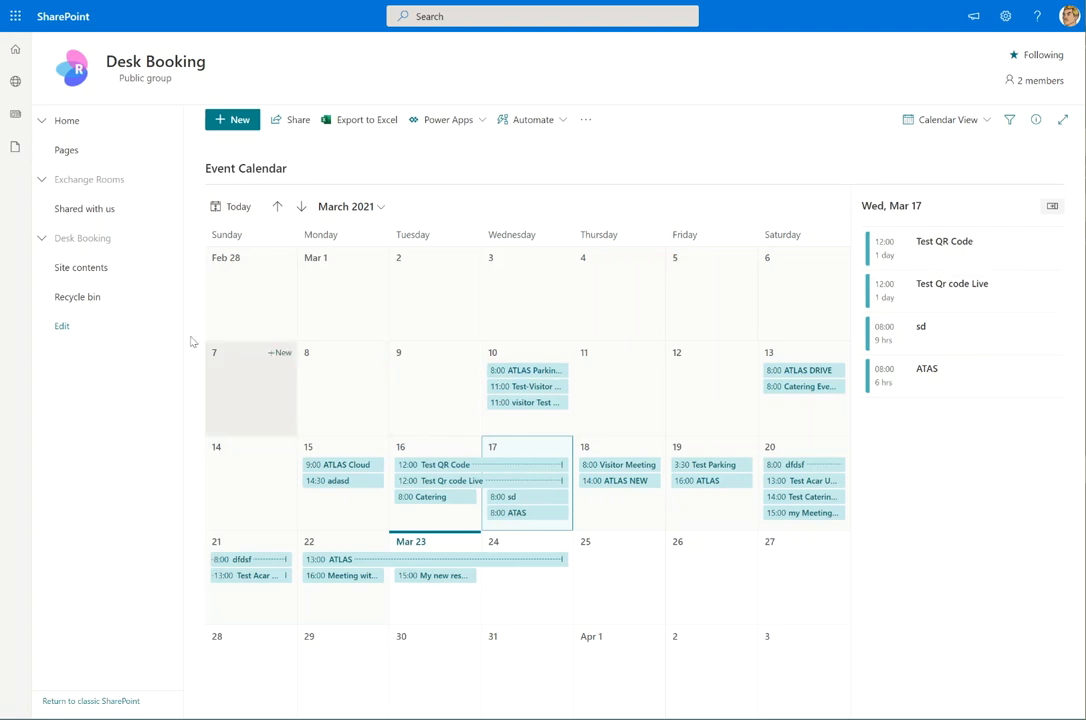
left_click(41, 179)
Start a new event with subject 'Reservation PSO' and an initial site choice
left_click(99, 212)
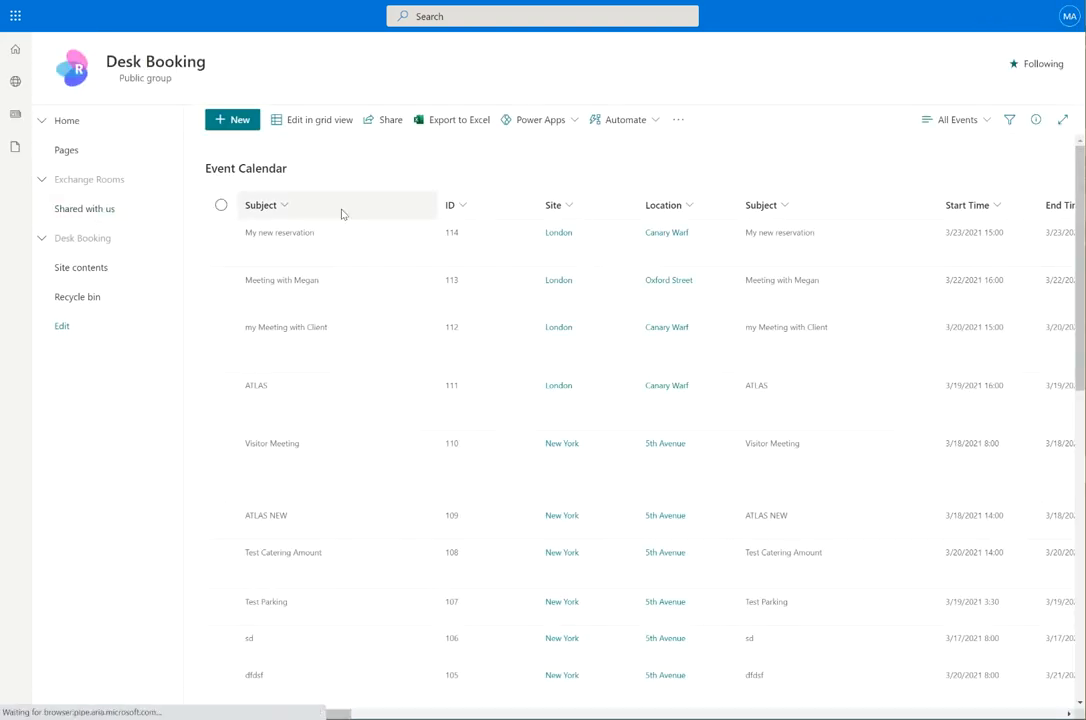
left_click(245, 131)
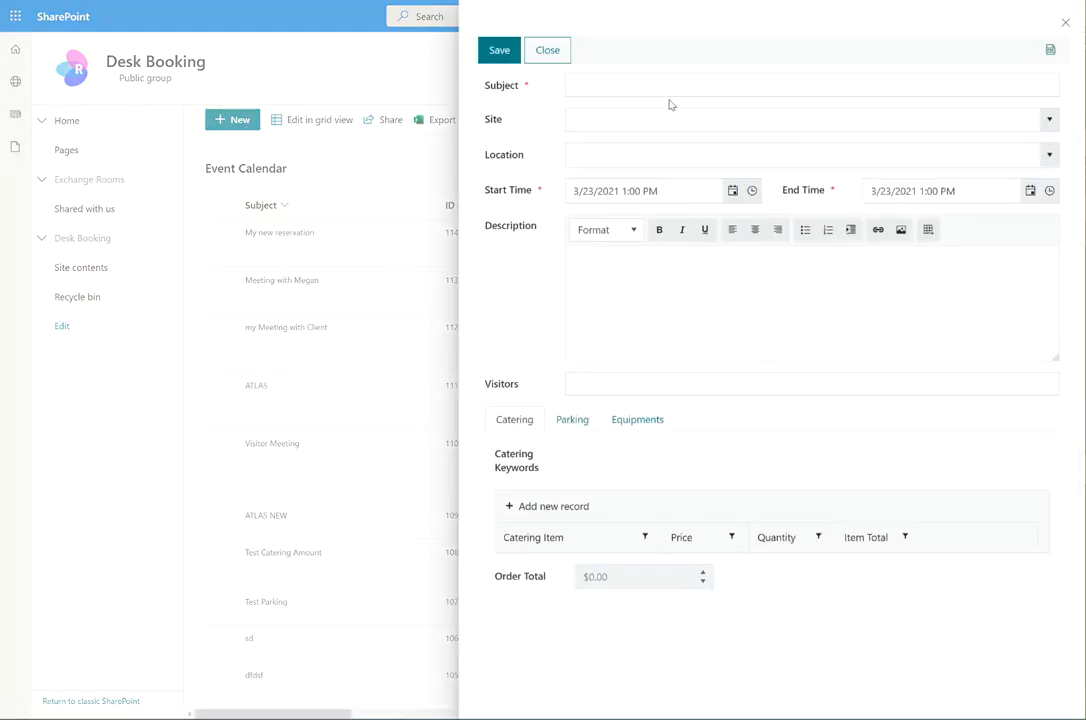
left_click(605, 80)
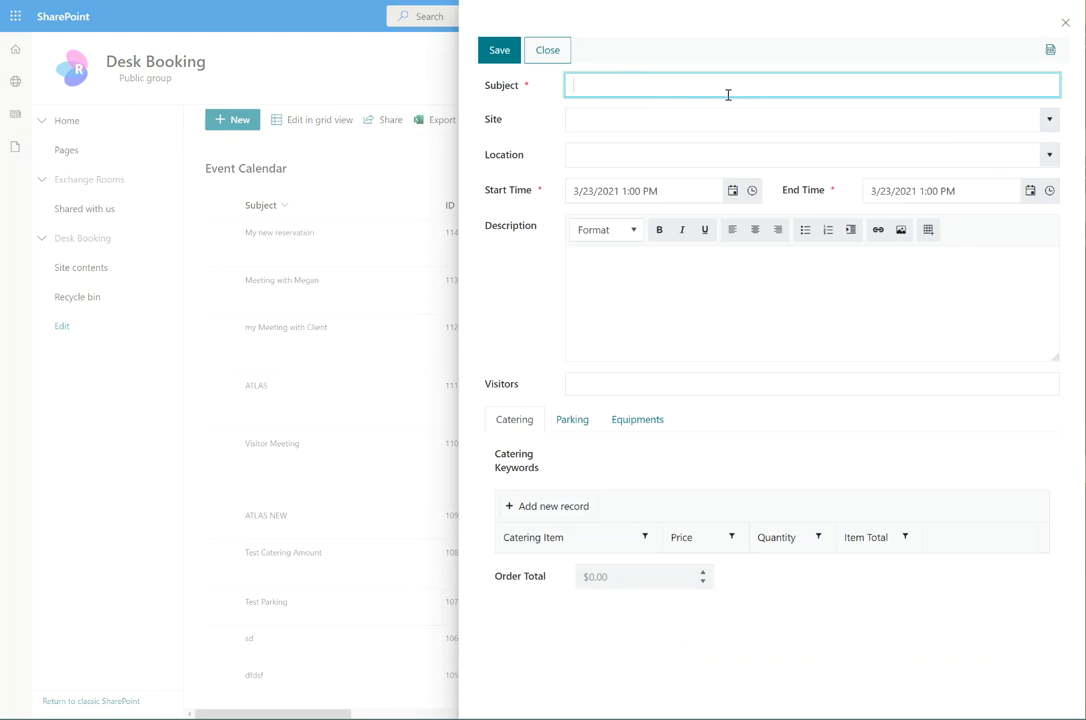
type("Reservation PSO")
left_click(608, 116)
left_click(1048, 118)
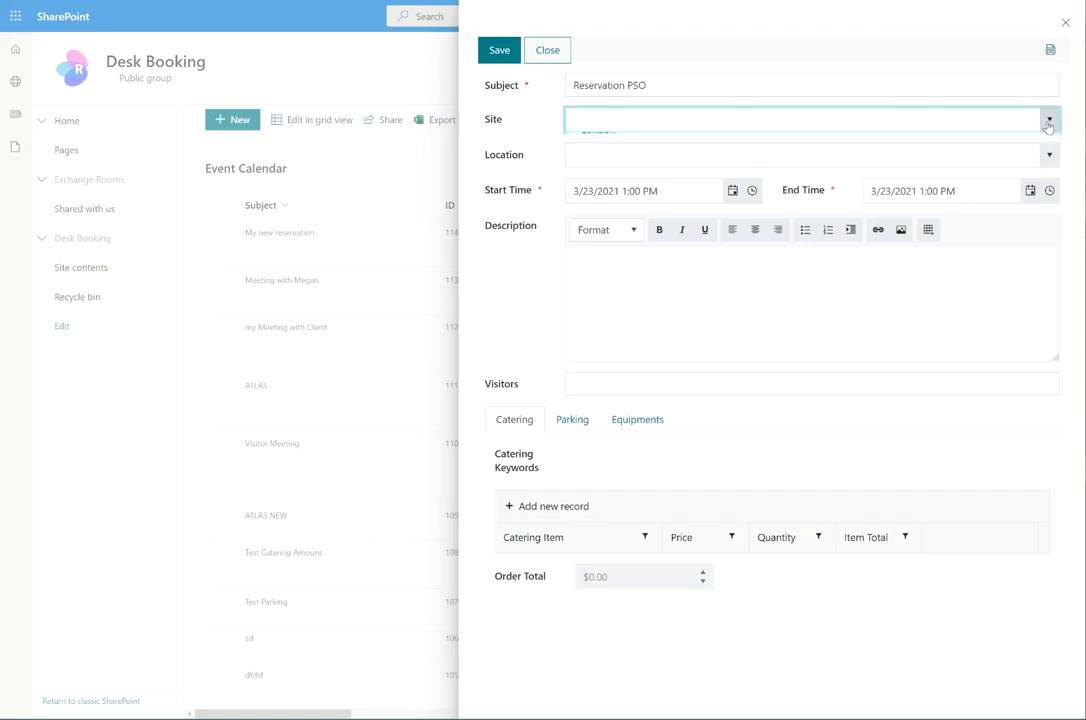
left_click(601, 146)
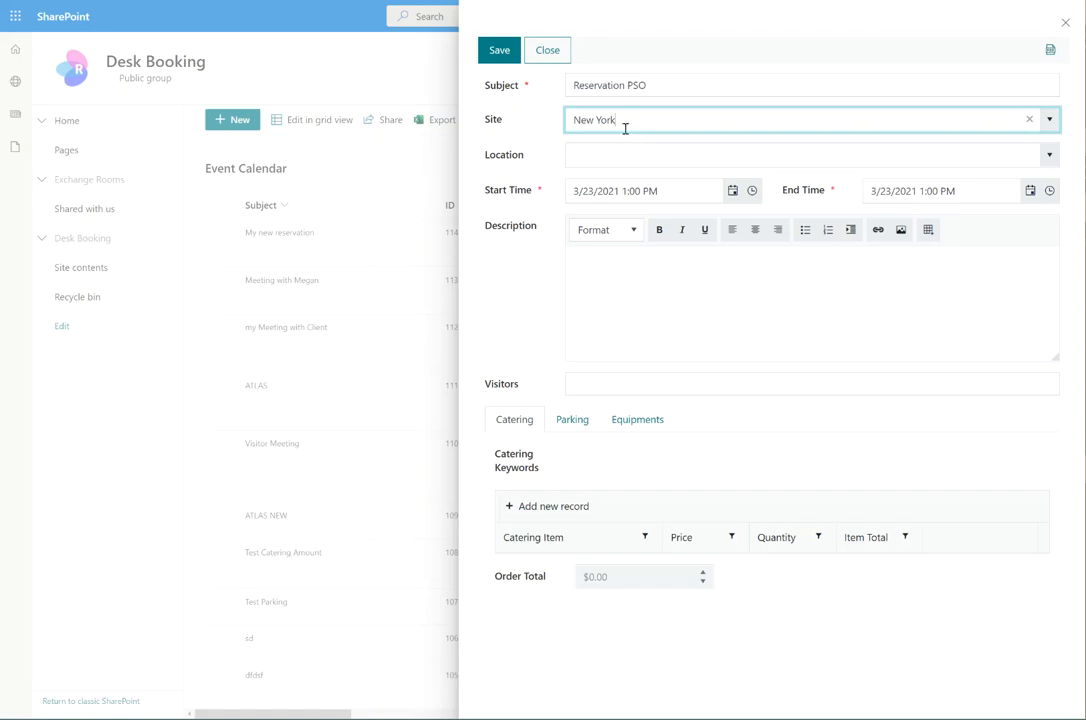
Change the site to London and set the location to Canary Warf
left_click(655, 158)
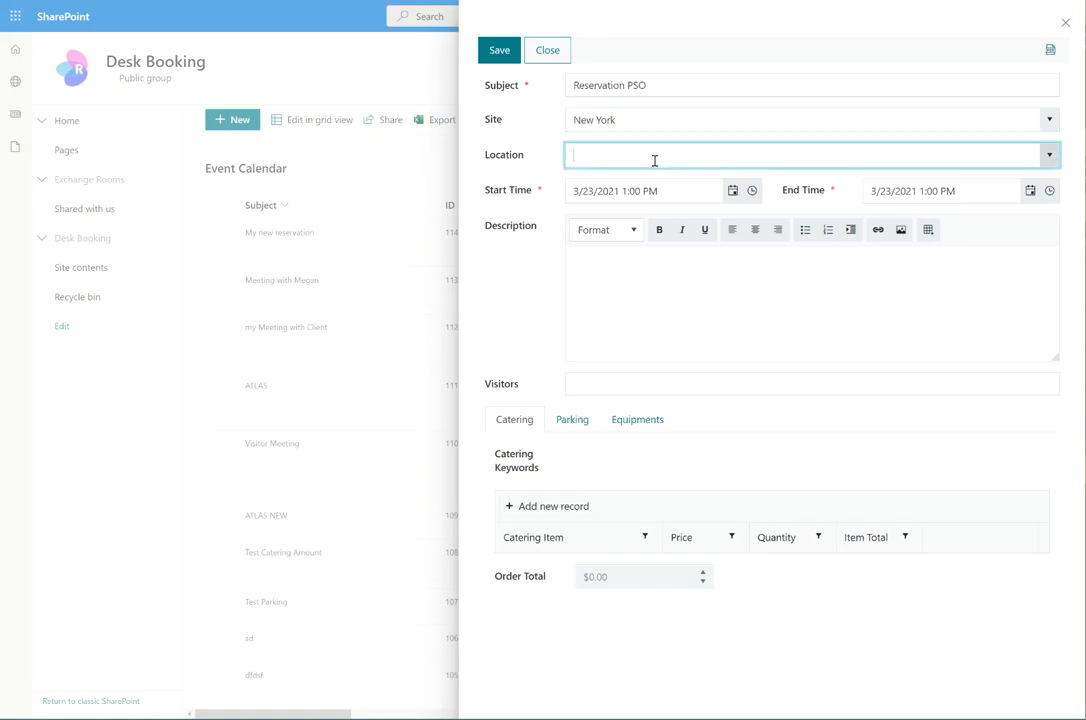
left_click(1049, 155)
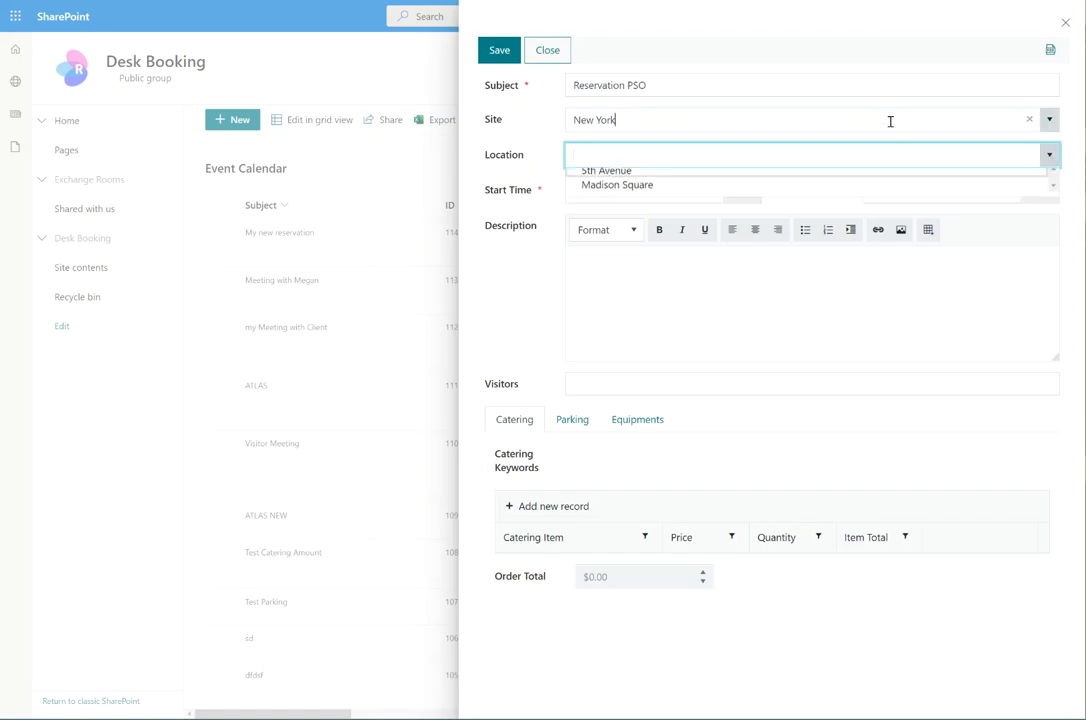
left_click(890, 121)
left_click(1049, 119)
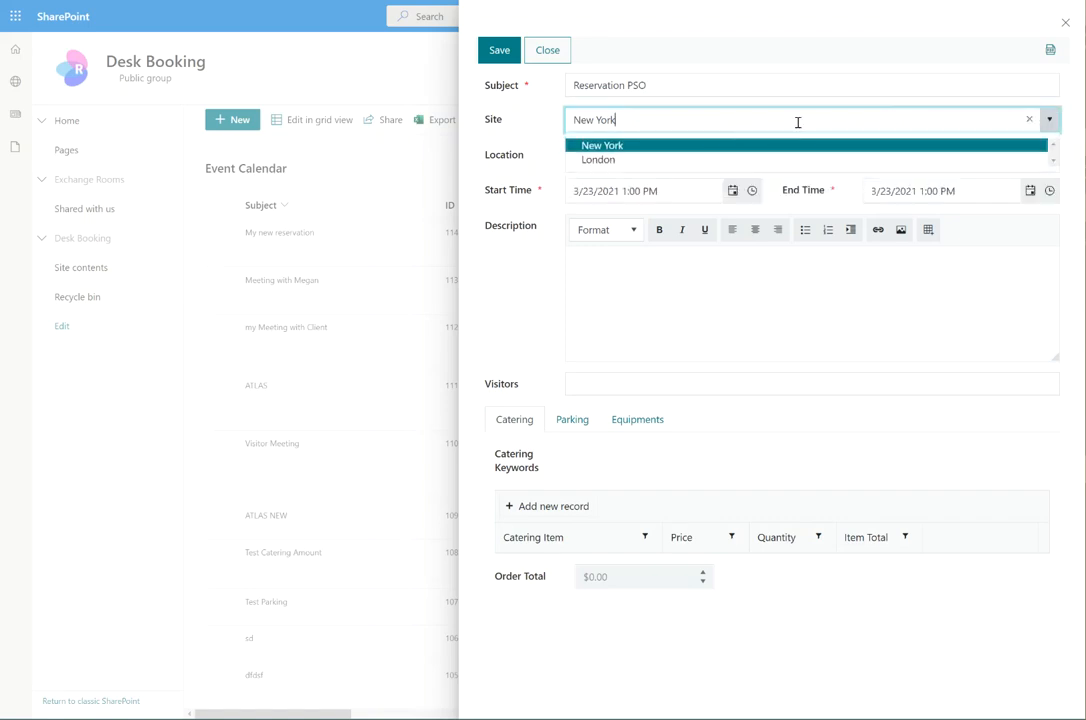
left_click(620, 162)
left_click(1040, 152)
left_click(1049, 157)
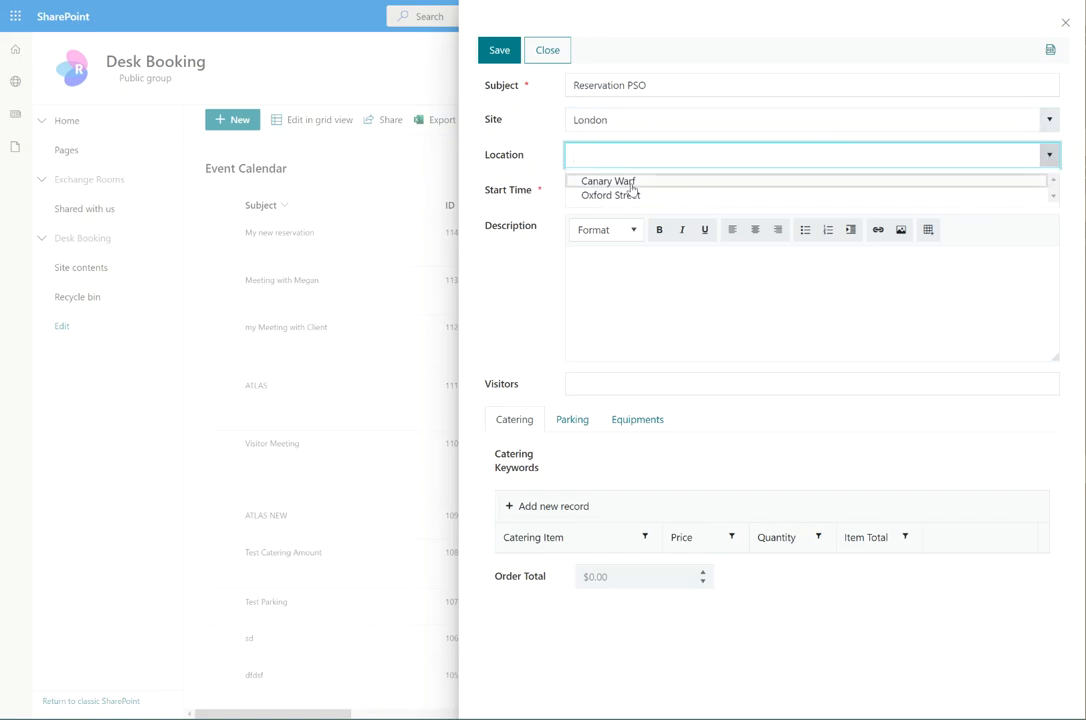
left_click(630, 183)
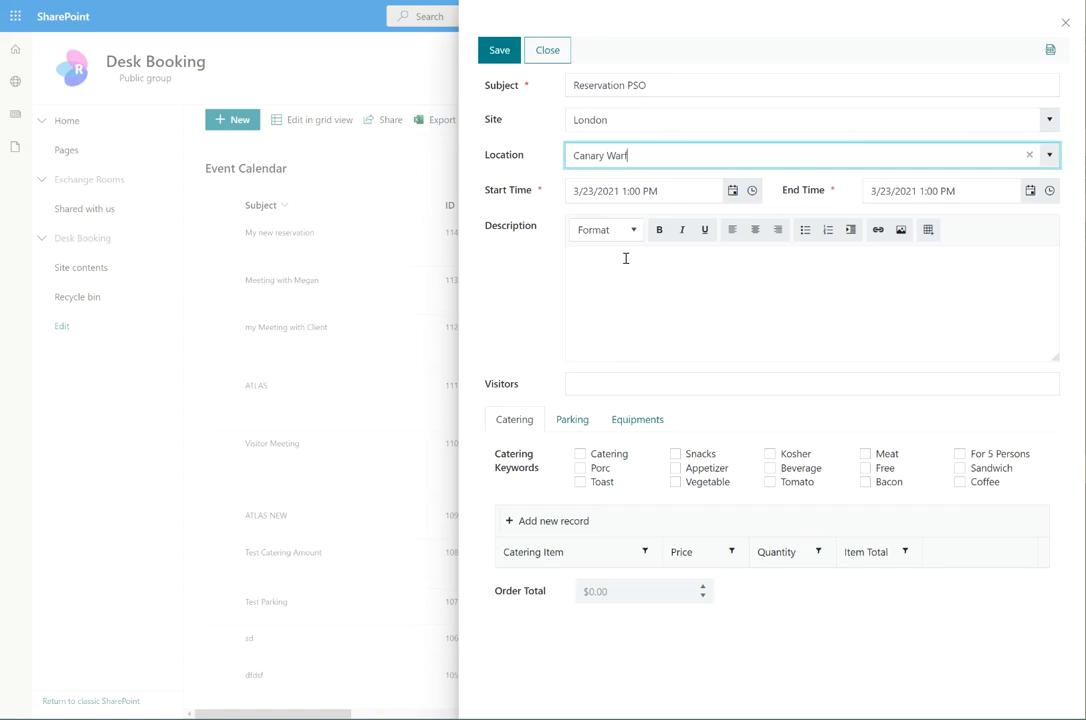
Set the event end time to 3:00 PM
left_click(1051, 196)
scroll(916, 330, "down", 3)
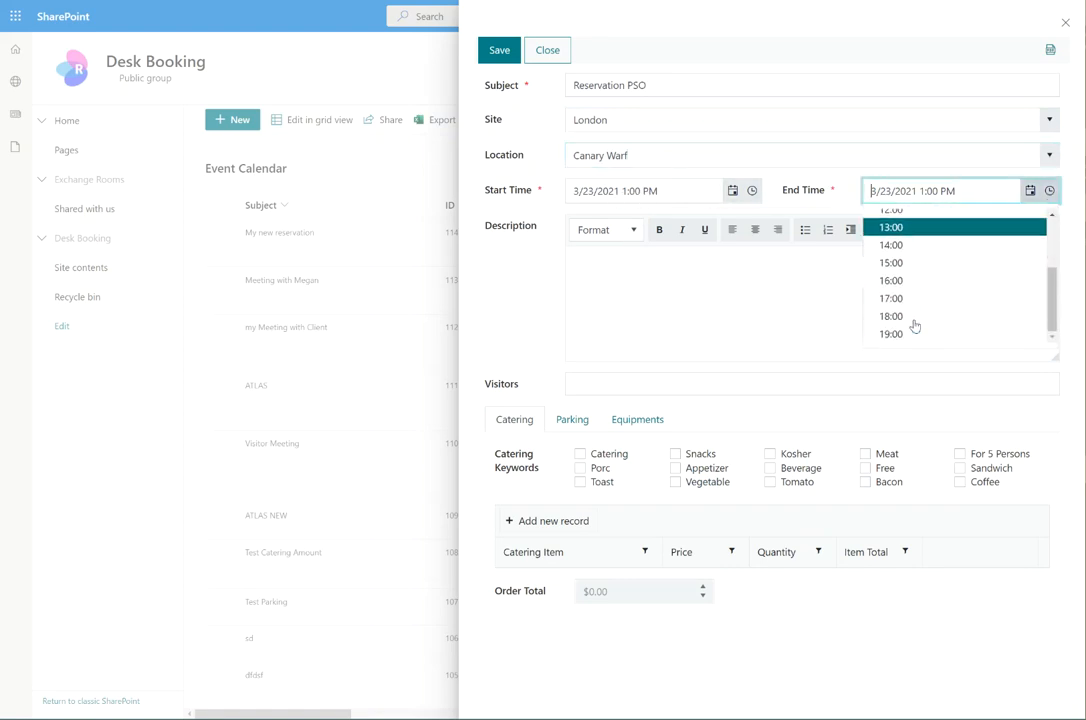
left_click(907, 264)
Add the second visitor's e-mail address to the Visitors field
left_click(748, 310)
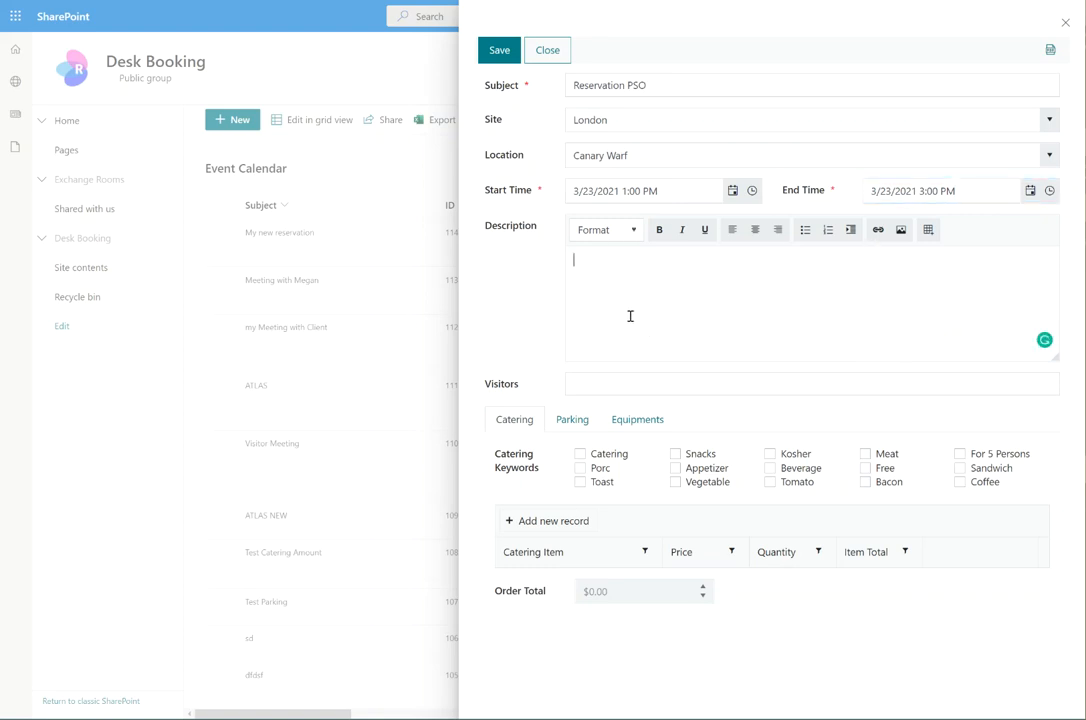
left_click(606, 386)
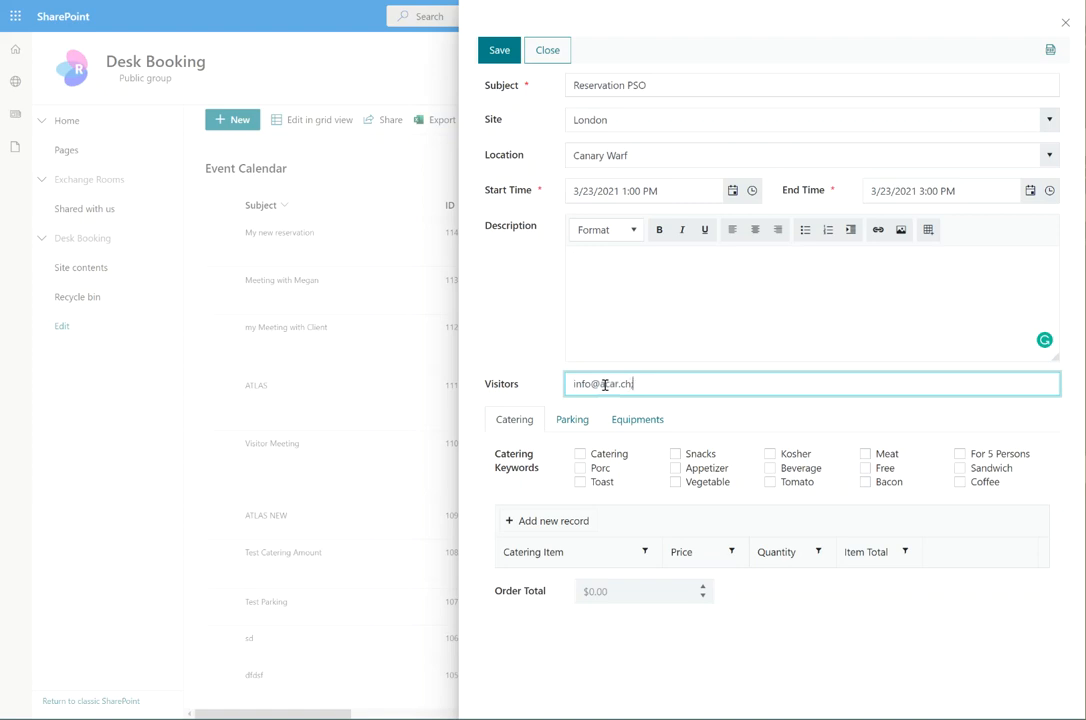
key("Tab")
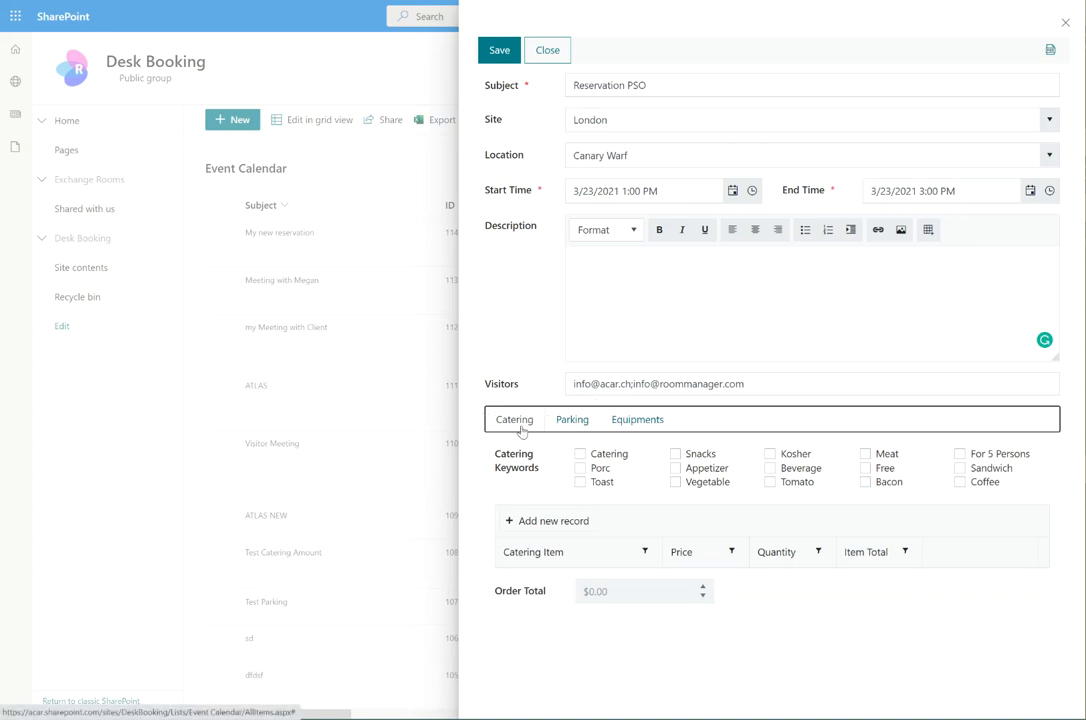
Add a catering order line for Water with quantity 1
left_click(572, 420)
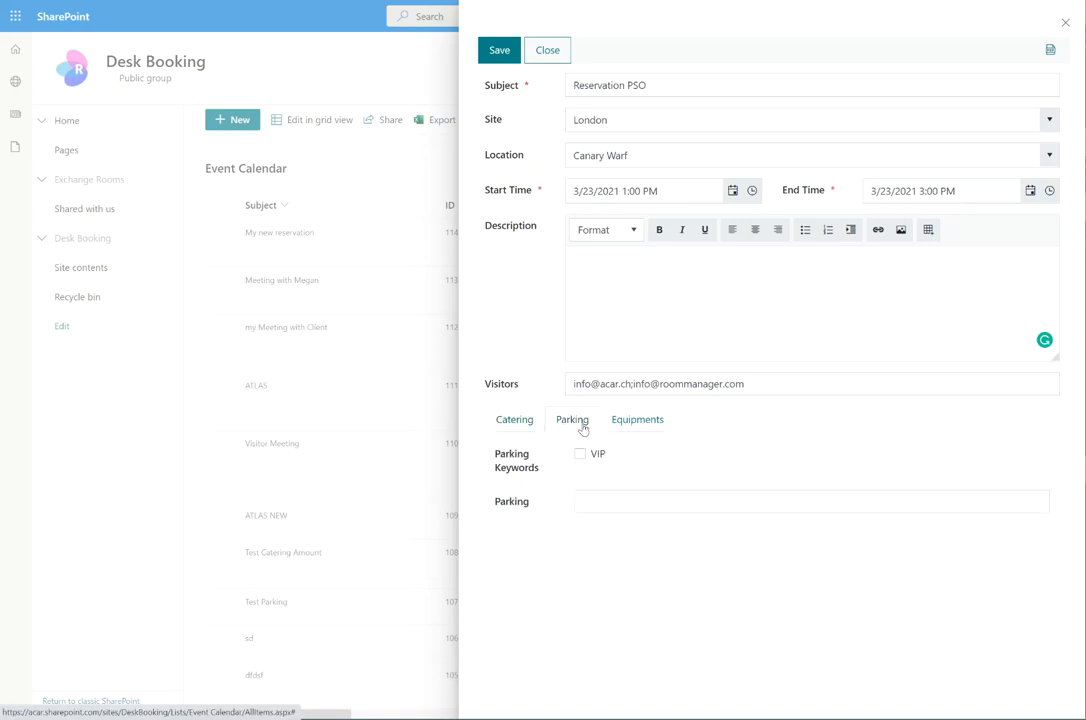
left_click(636, 421)
left_click(511, 421)
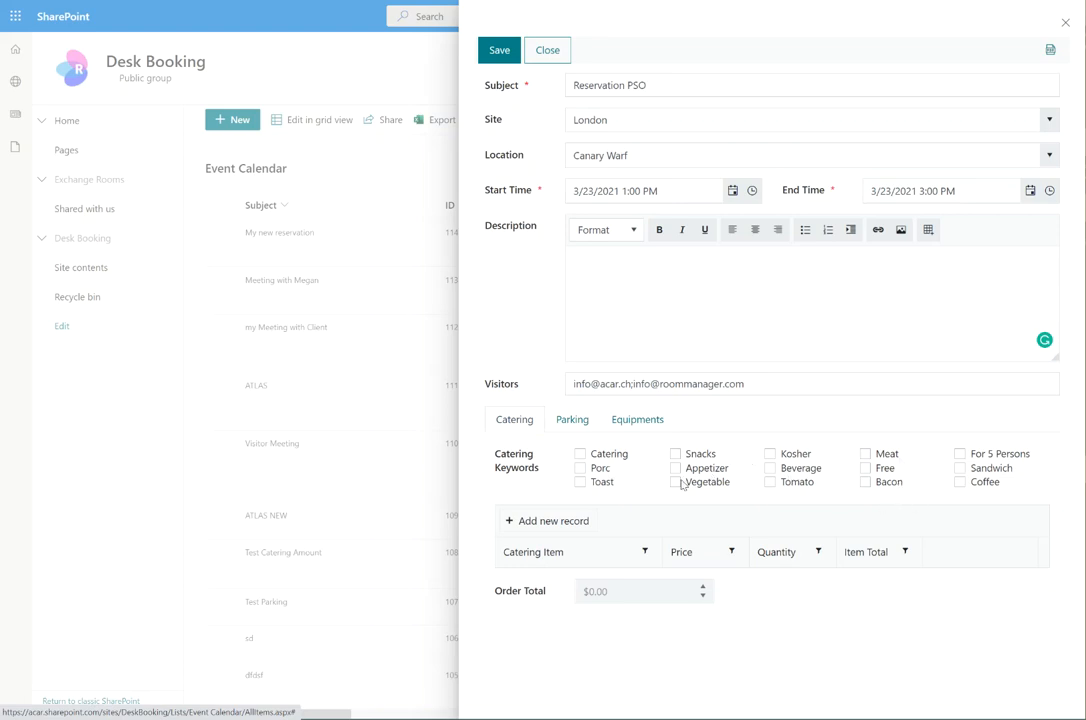
left_click(574, 525)
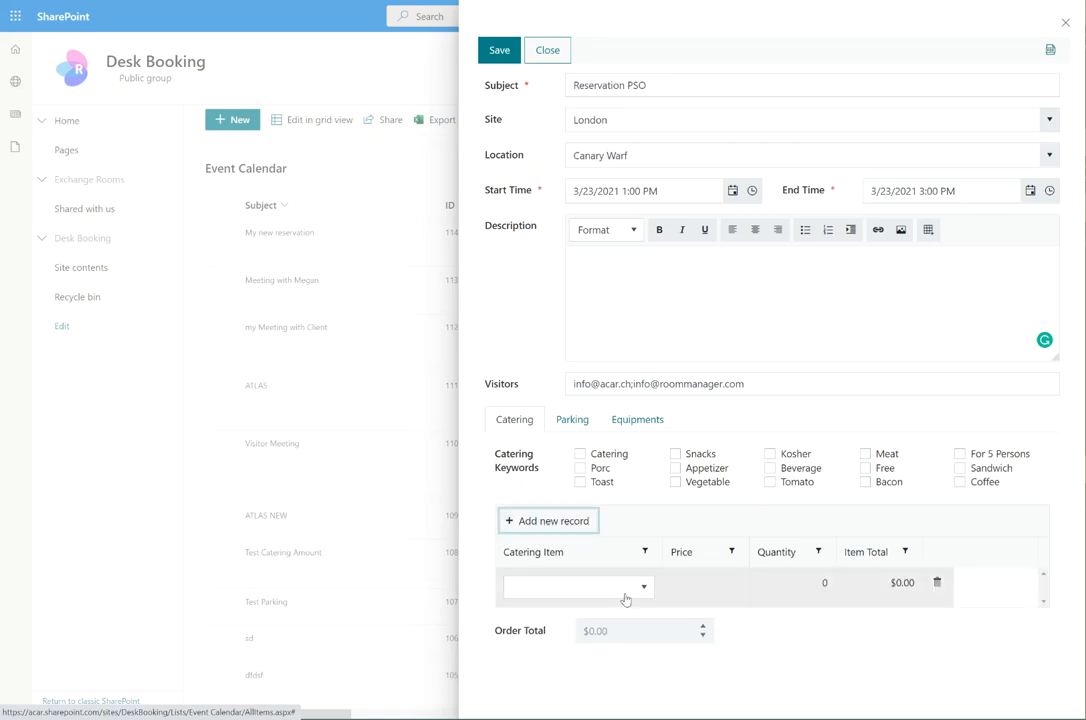
left_click(626, 595)
left_click(591, 491)
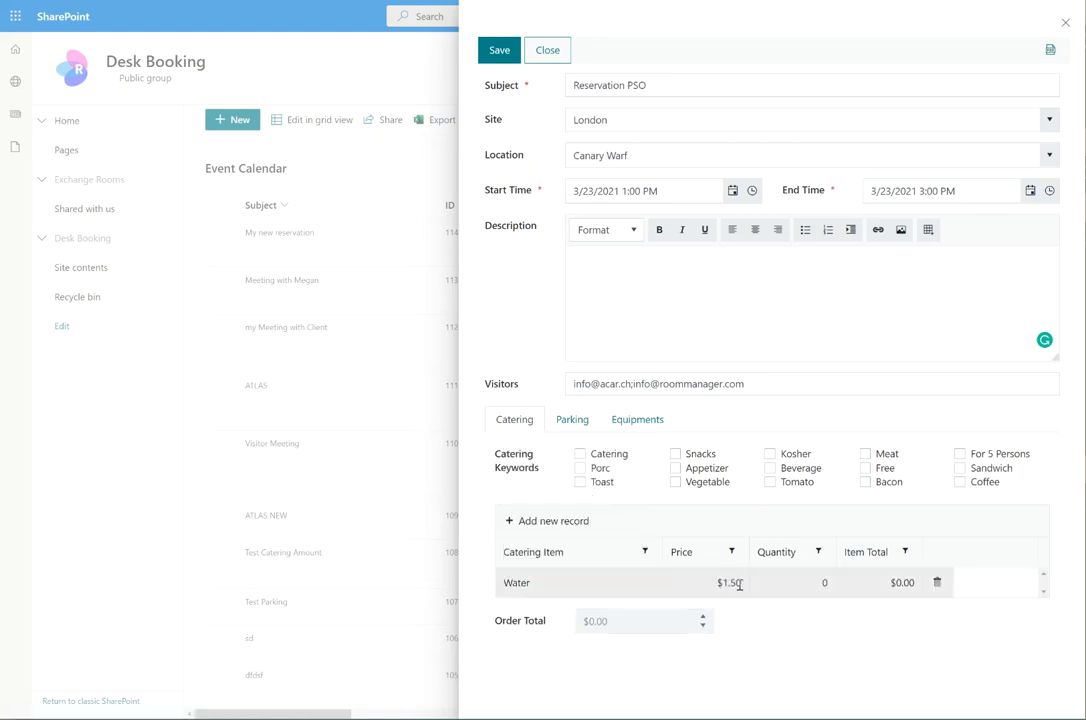
left_click(822, 583)
type("4")
left_click(830, 597)
left_click(916, 584)
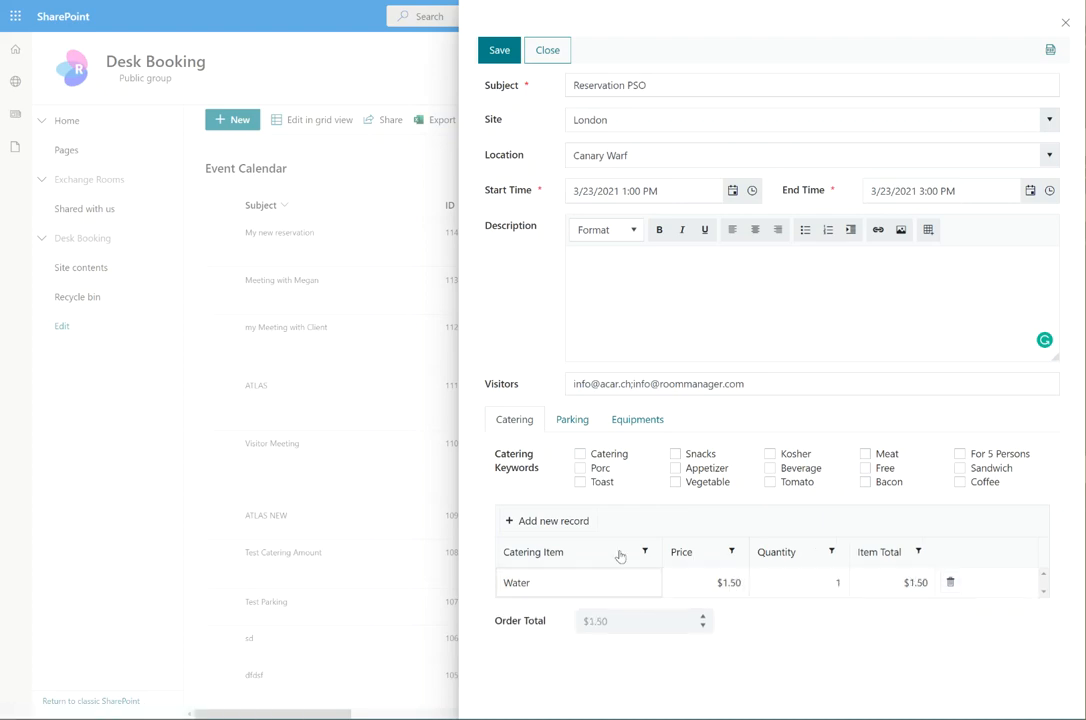
Add a second catering line for Coffee with quantity 2
left_click(548, 521)
left_click(580, 591)
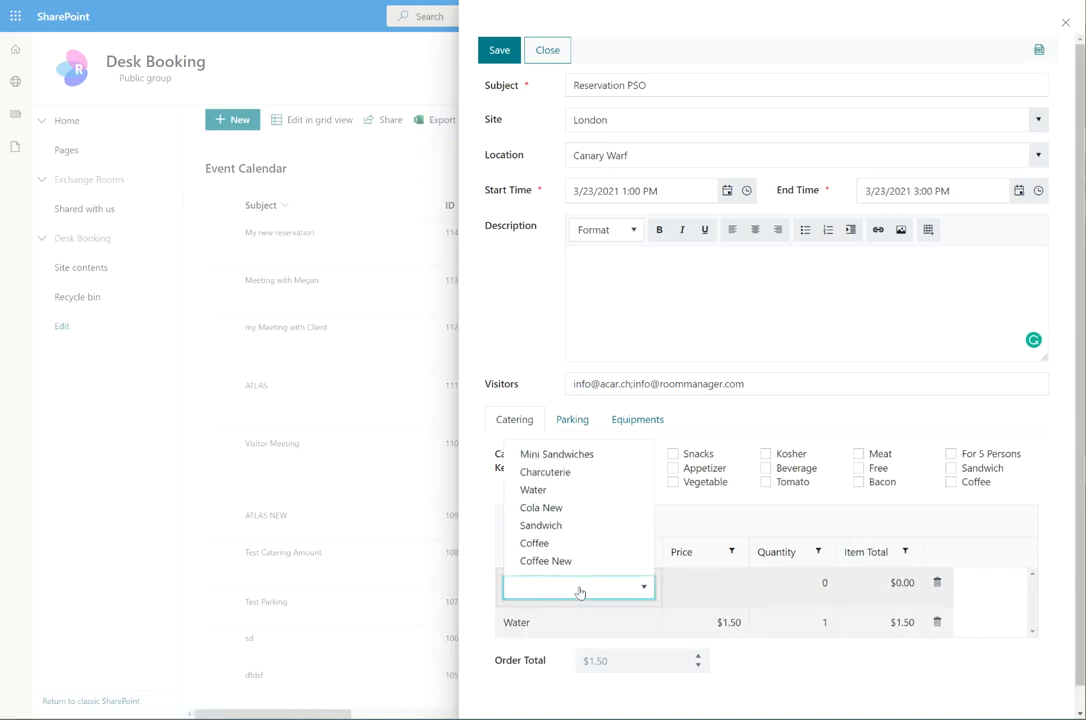
left_click(555, 544)
left_click(826, 586)
left_click(826, 586)
left_click(826, 586)
left_click(836, 664)
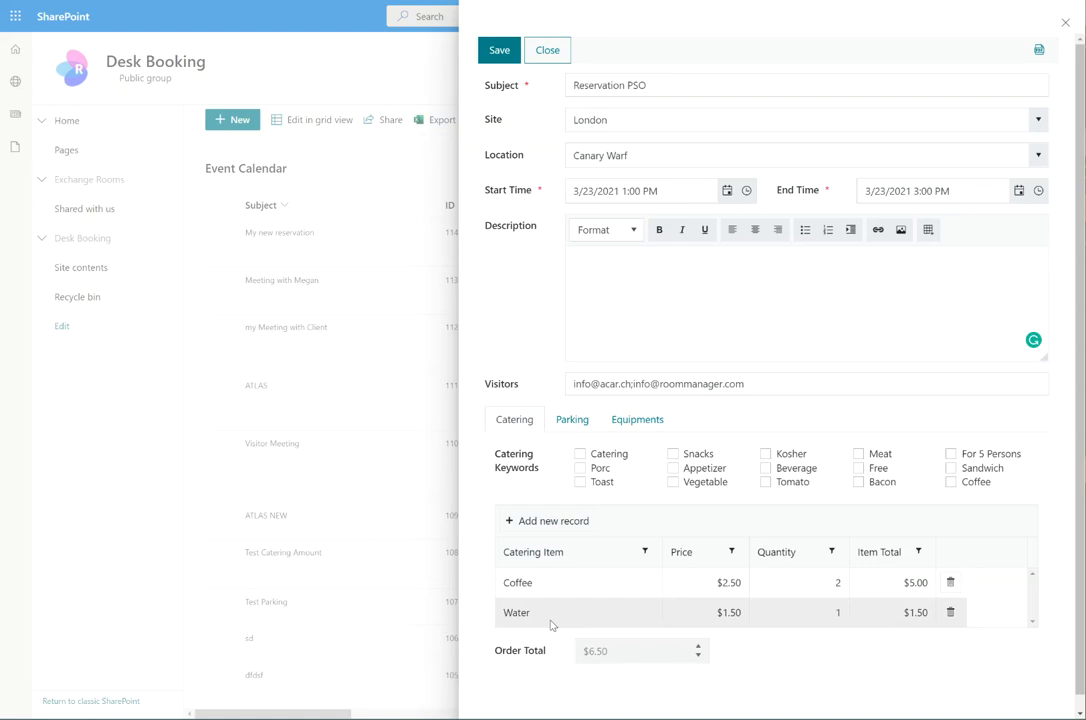
Set equipment to FlatScreen and Whiteboard Marker, dropping Polycom, and save the event
left_click(578, 421)
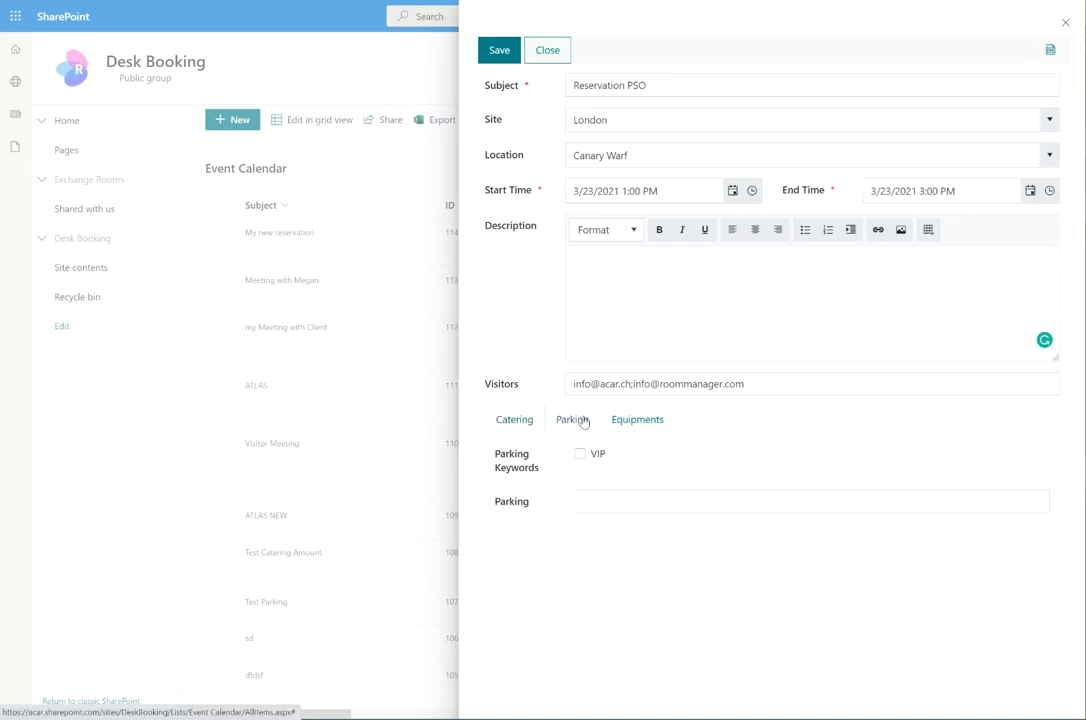
left_click(594, 498)
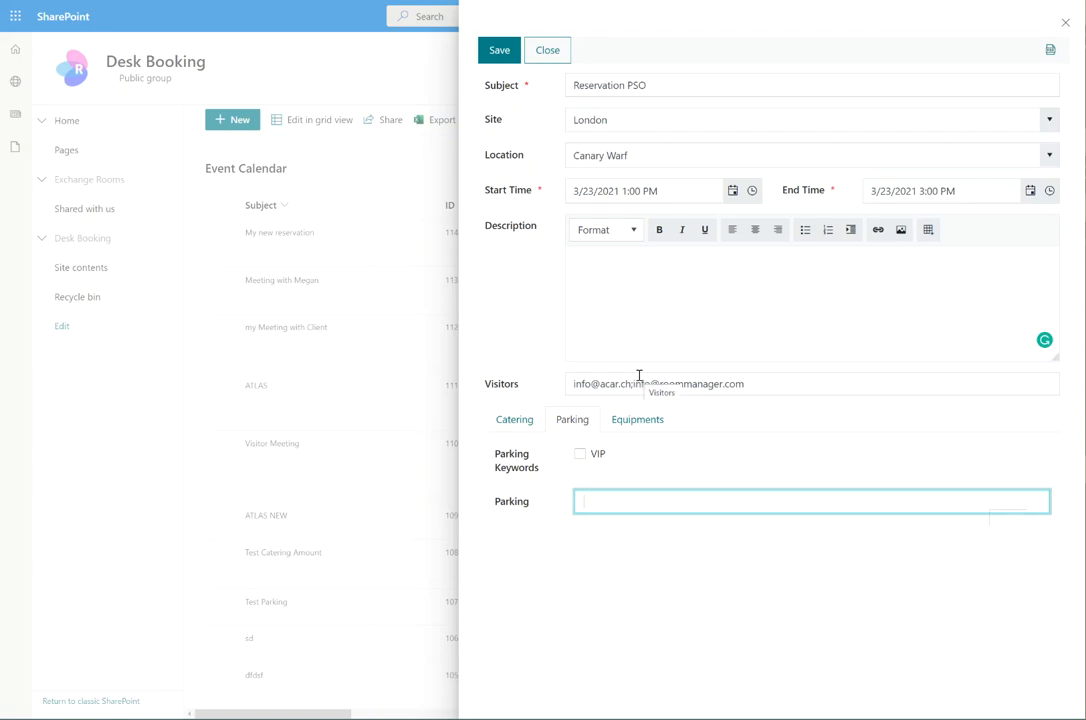
left_click(634, 421)
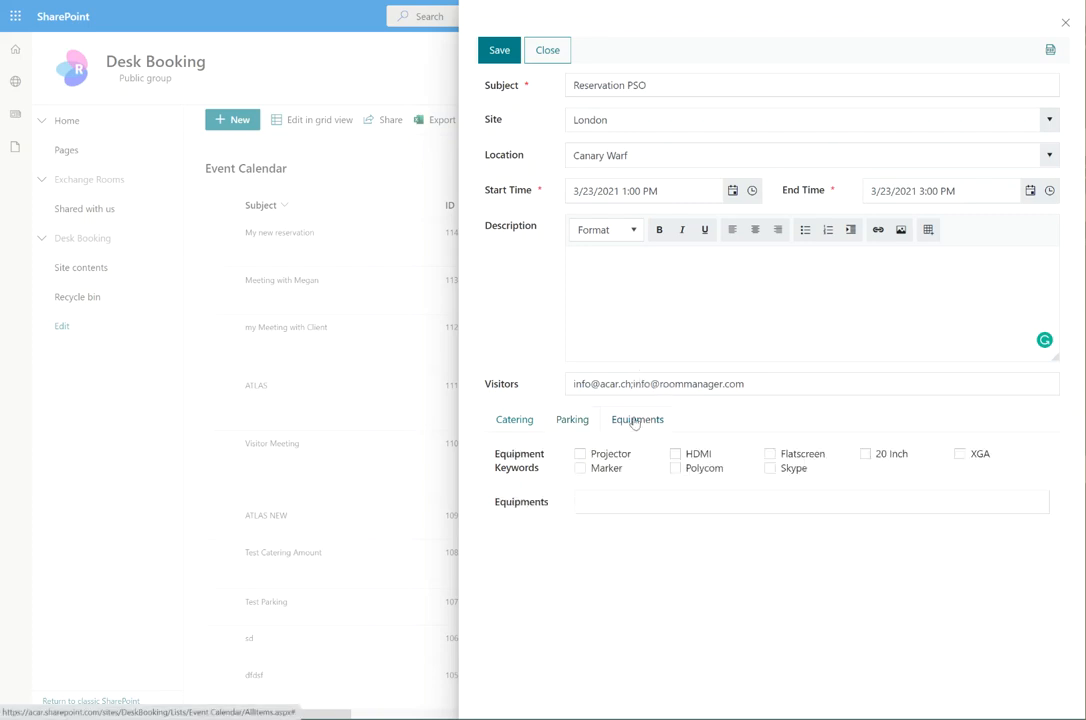
left_click(623, 502)
left_click(625, 547)
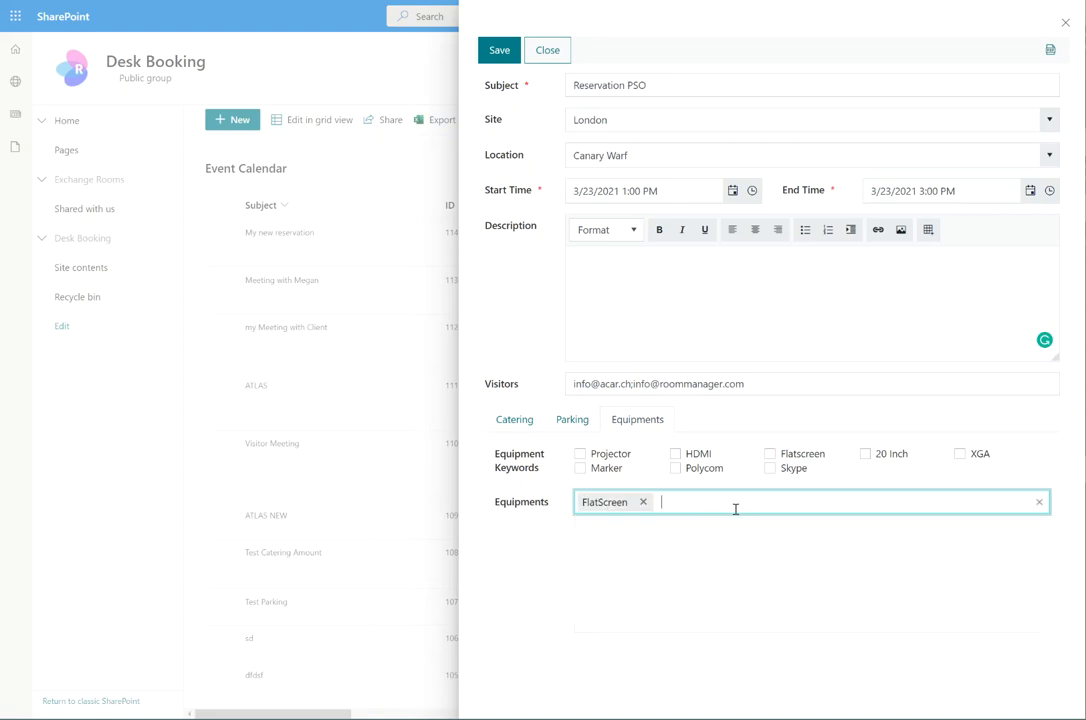
left_click(735, 509)
left_click(655, 584)
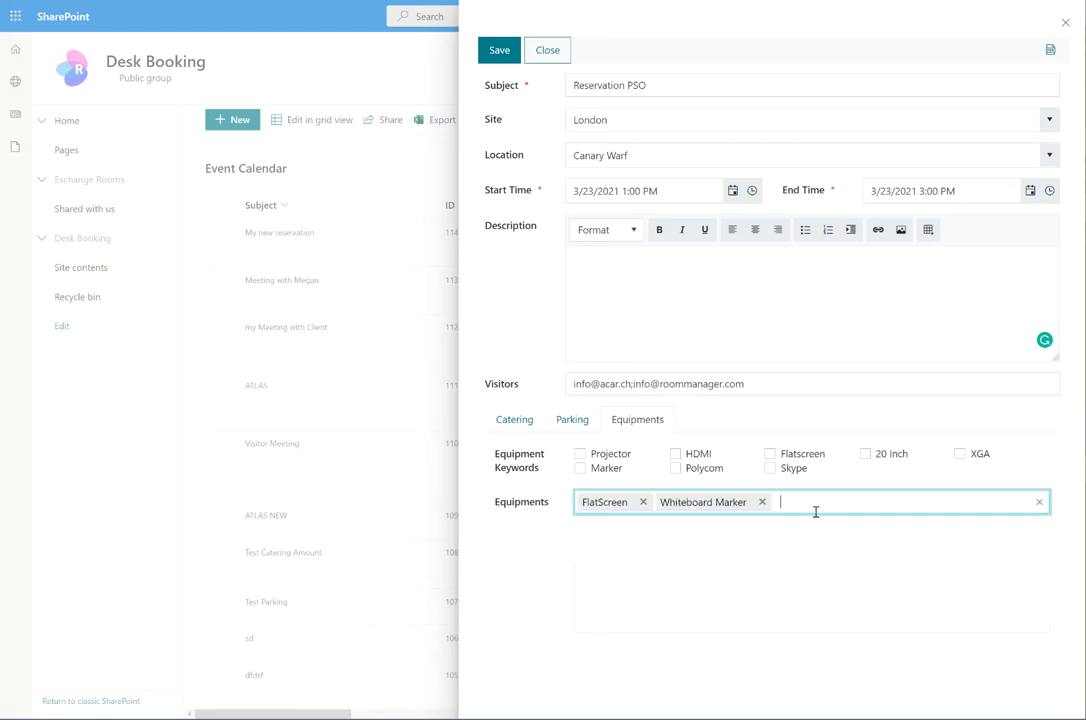
left_click(816, 512)
left_click(648, 598)
left_click(832, 502)
left_click(492, 53)
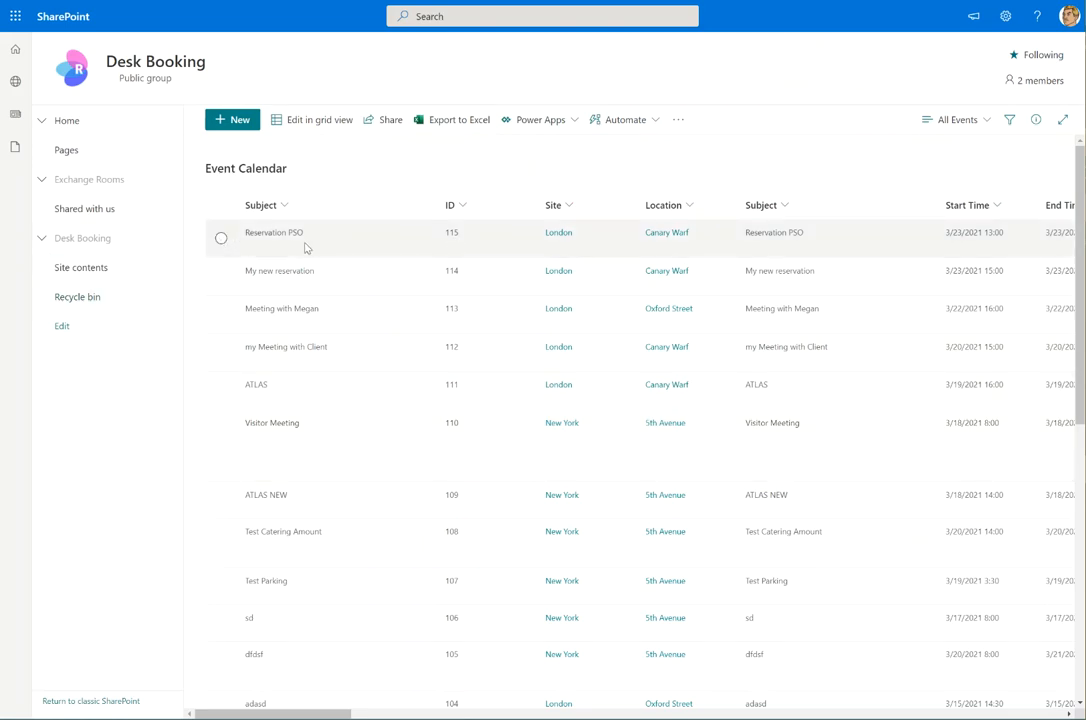
Select Reservation PSO (item 115, London, Canary Warf), review its columns, and reopen it for editing
left_click(221, 237)
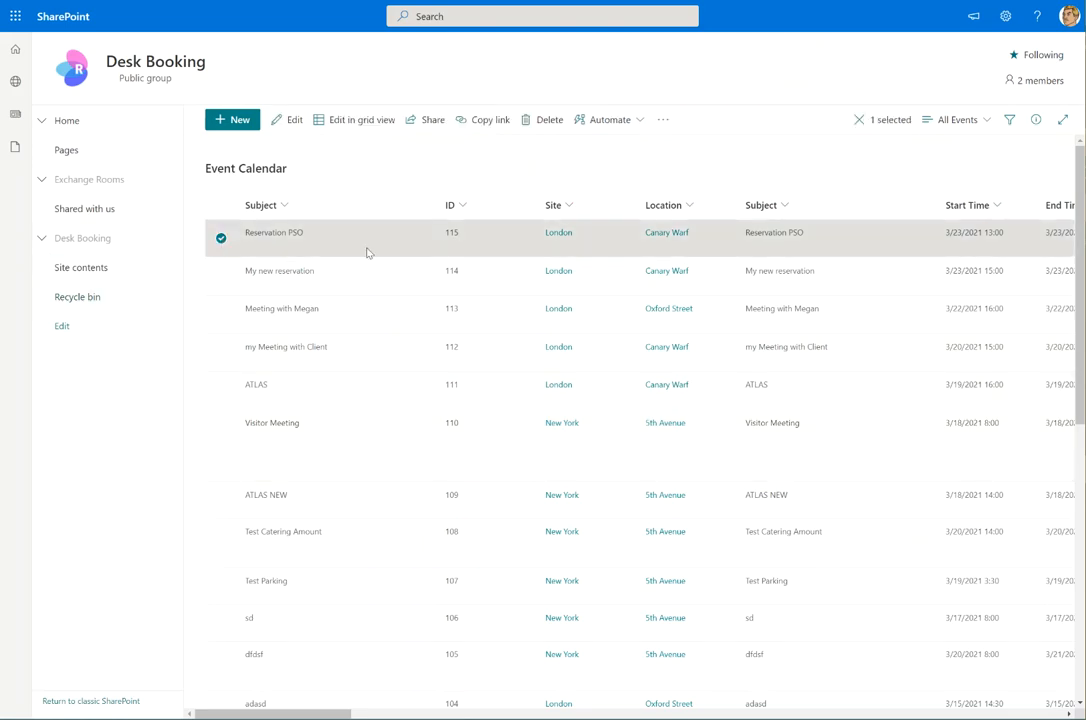
left_click_drag(342, 715, 451, 716)
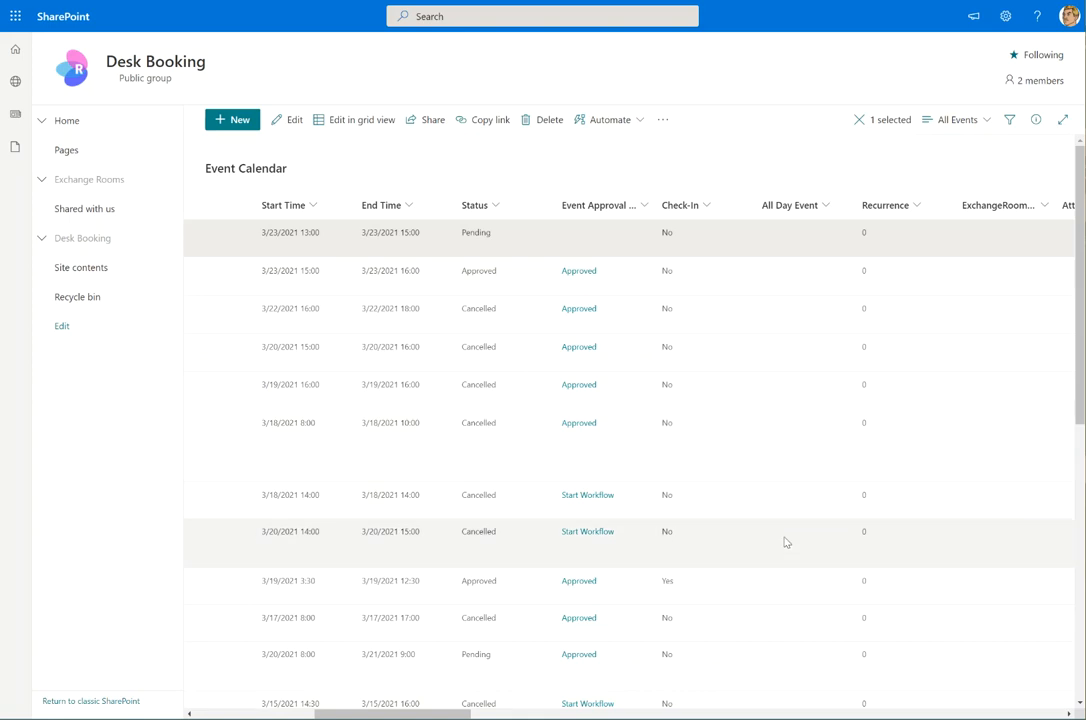
left_click_drag(453, 714, 307, 706)
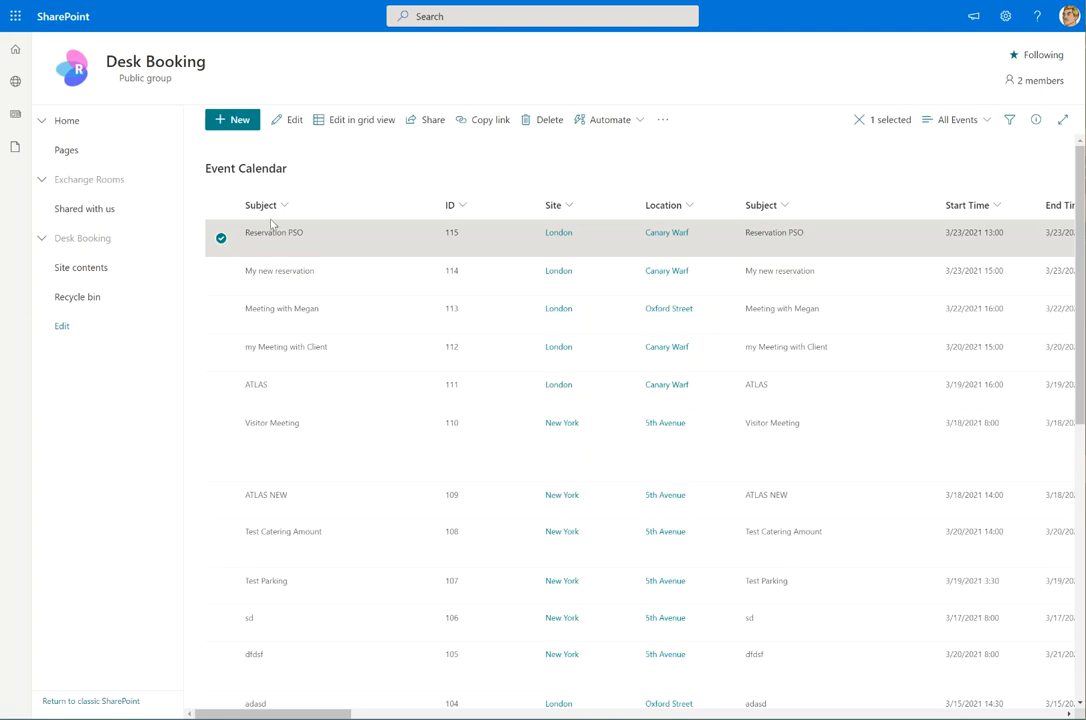
left_click(290, 120)
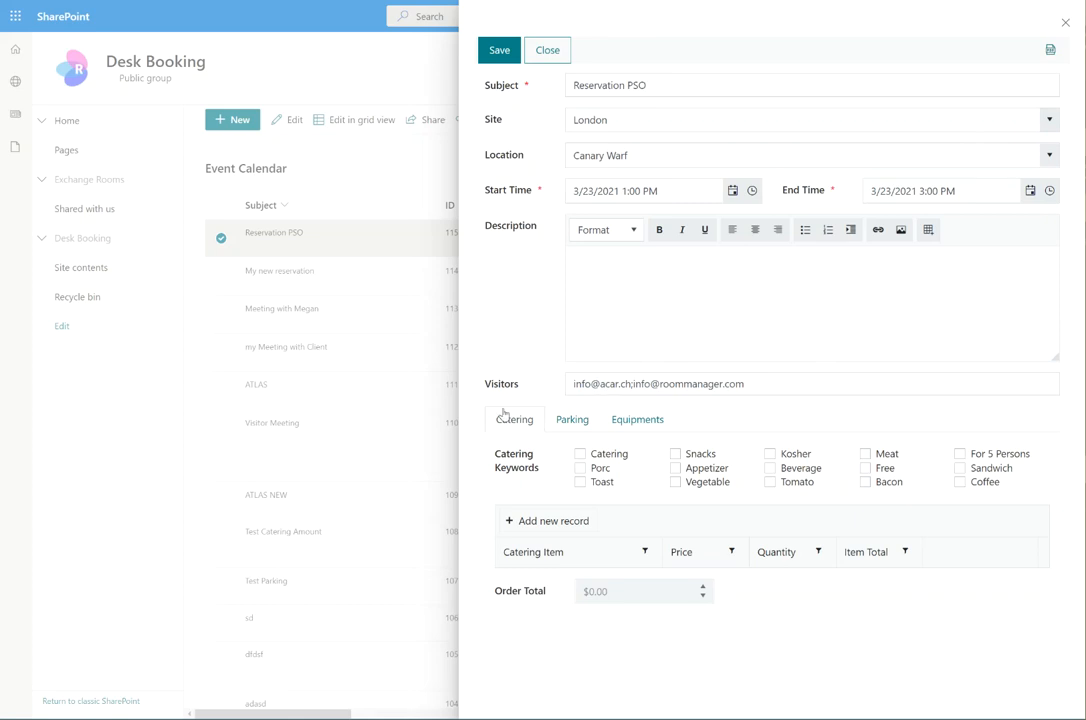
left_click(1066, 23)
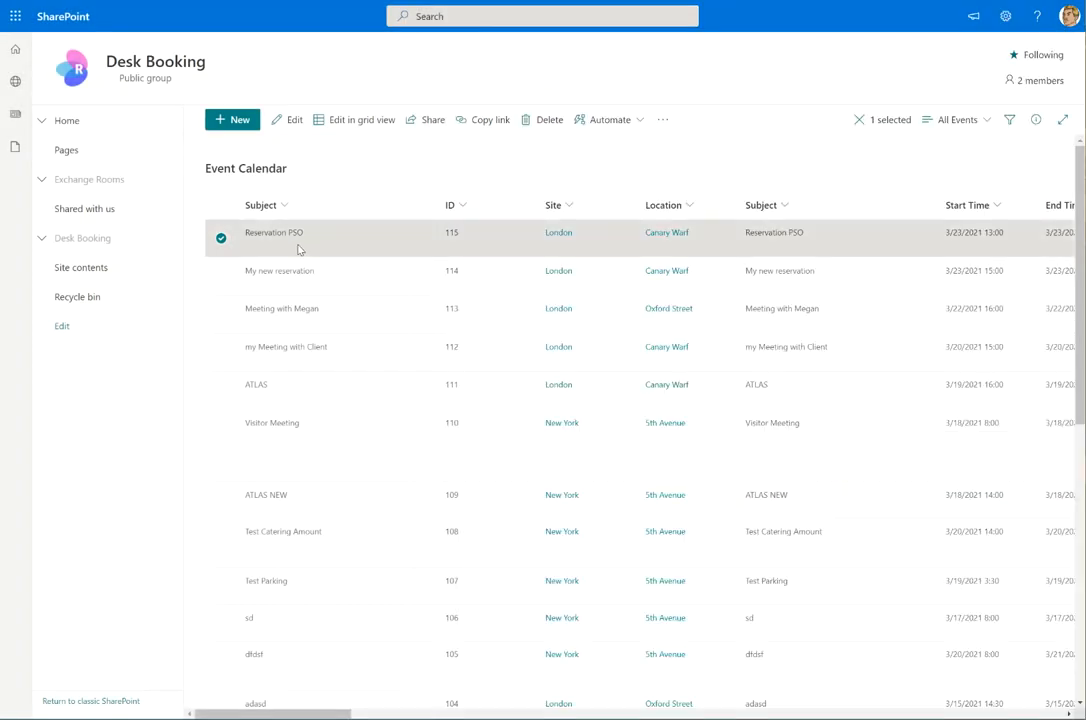
left_click(221, 239)
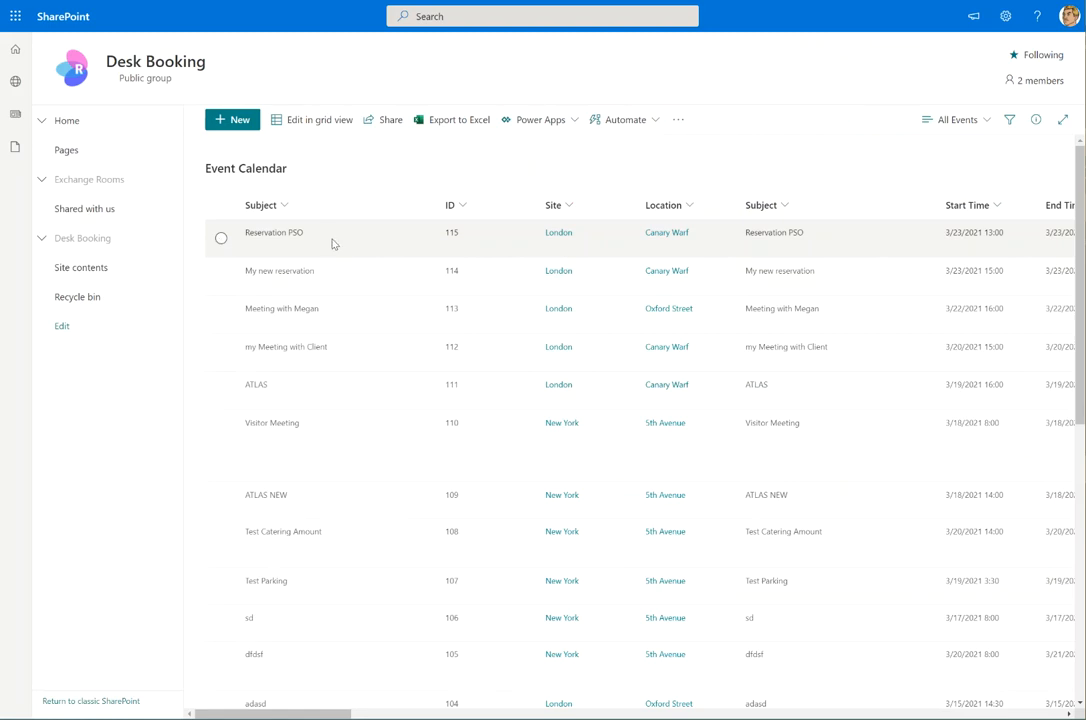
Open the CateringOrderList from the Site contents page
left_click(87, 271)
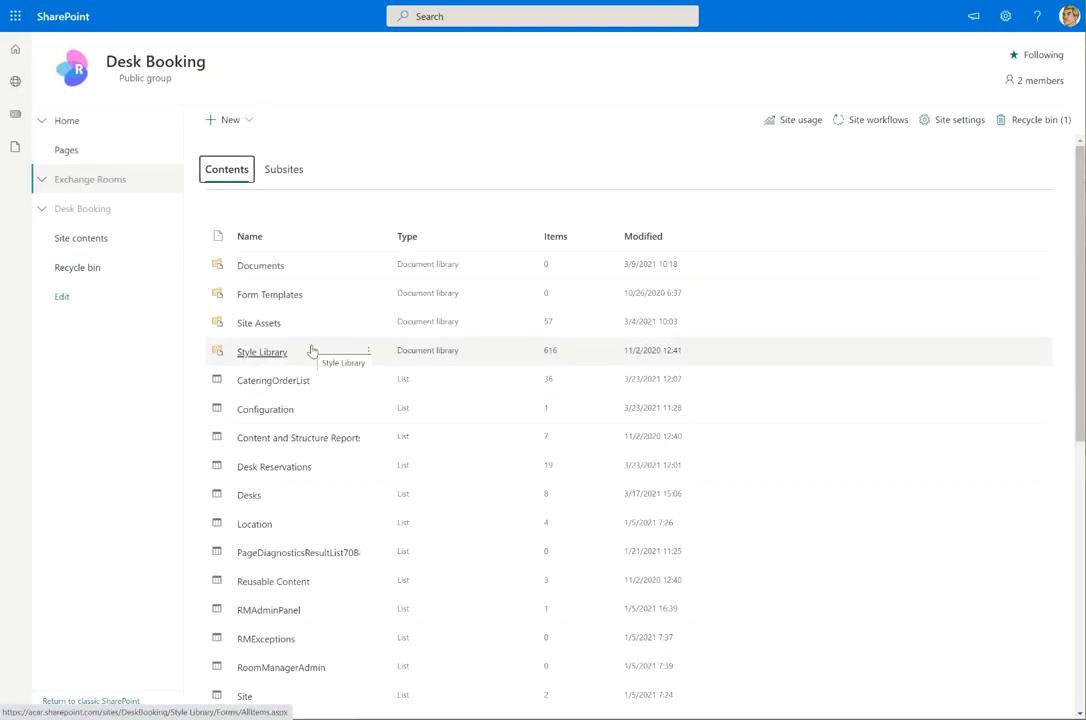
left_click(280, 386)
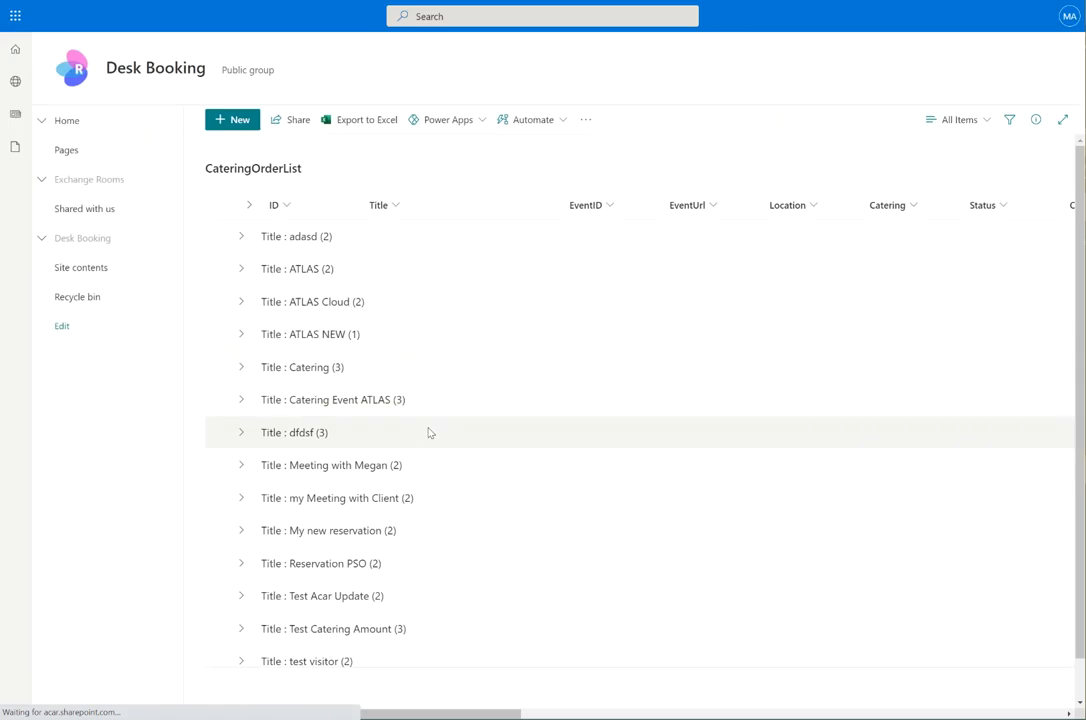
Expand the Reservation PSO group and review its Coffee and Water orders' Total and Sum columns
scroll(429, 432, "down", 1)
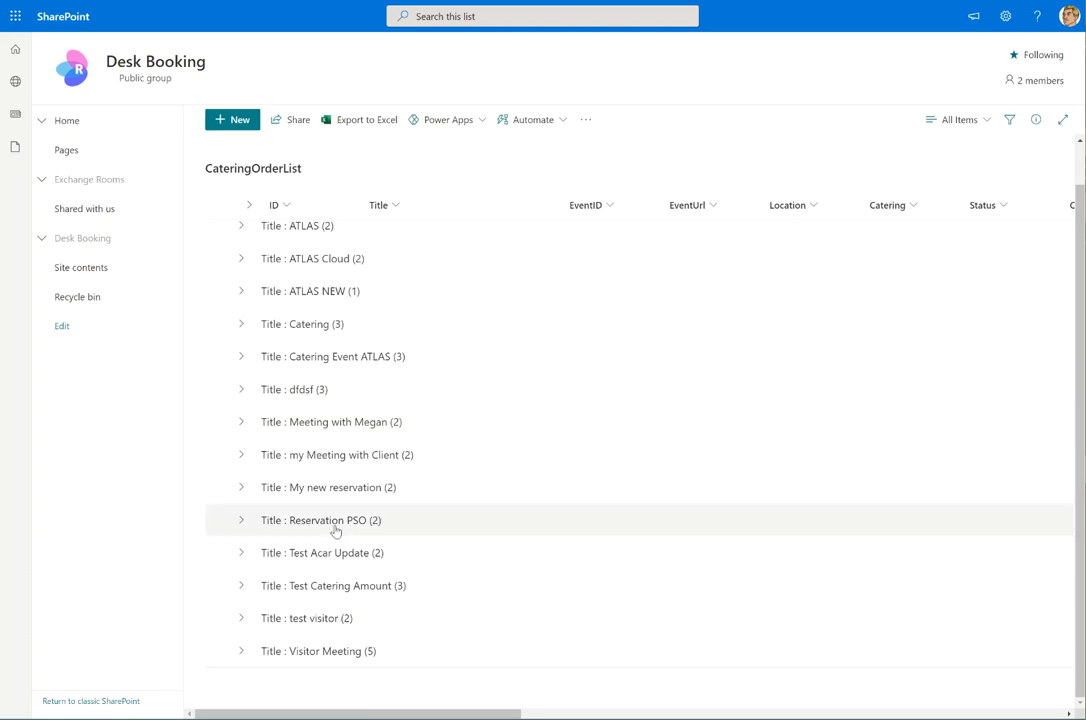
left_click(241, 520)
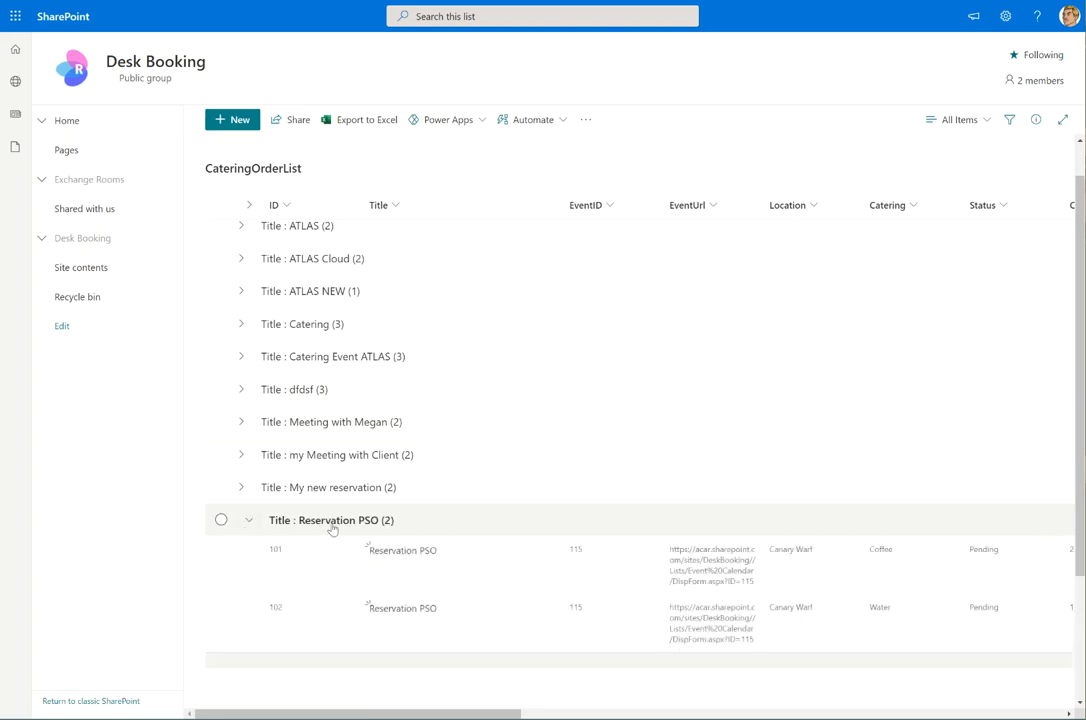
left_click(481, 19)
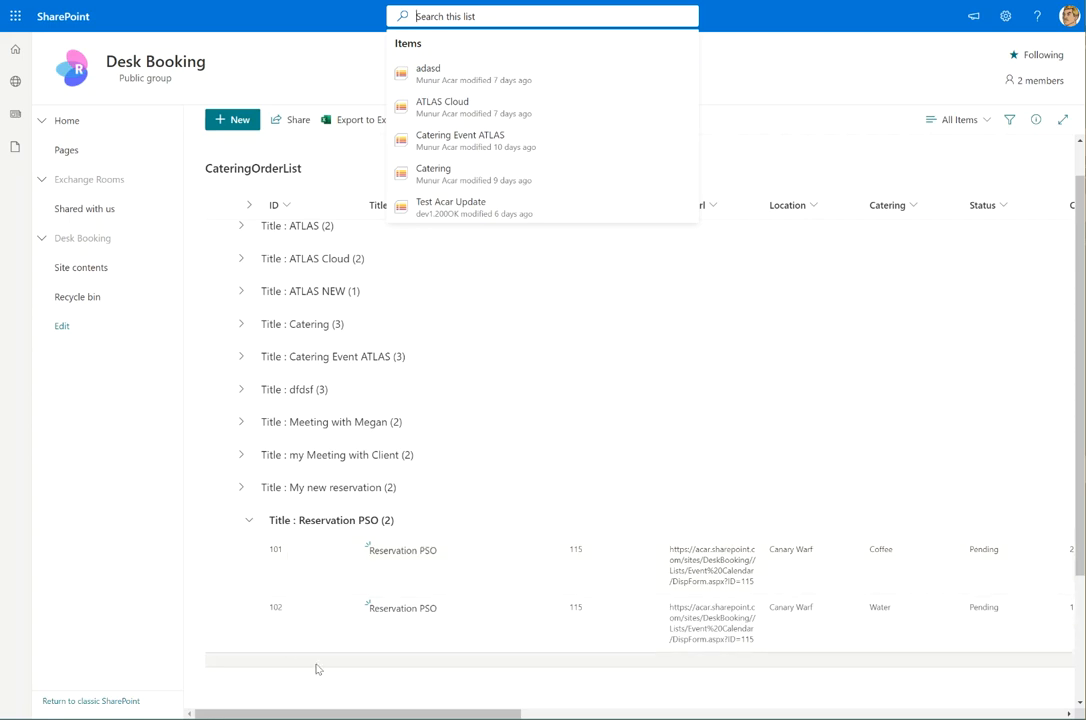
left_click_drag(397, 714, 575, 714)
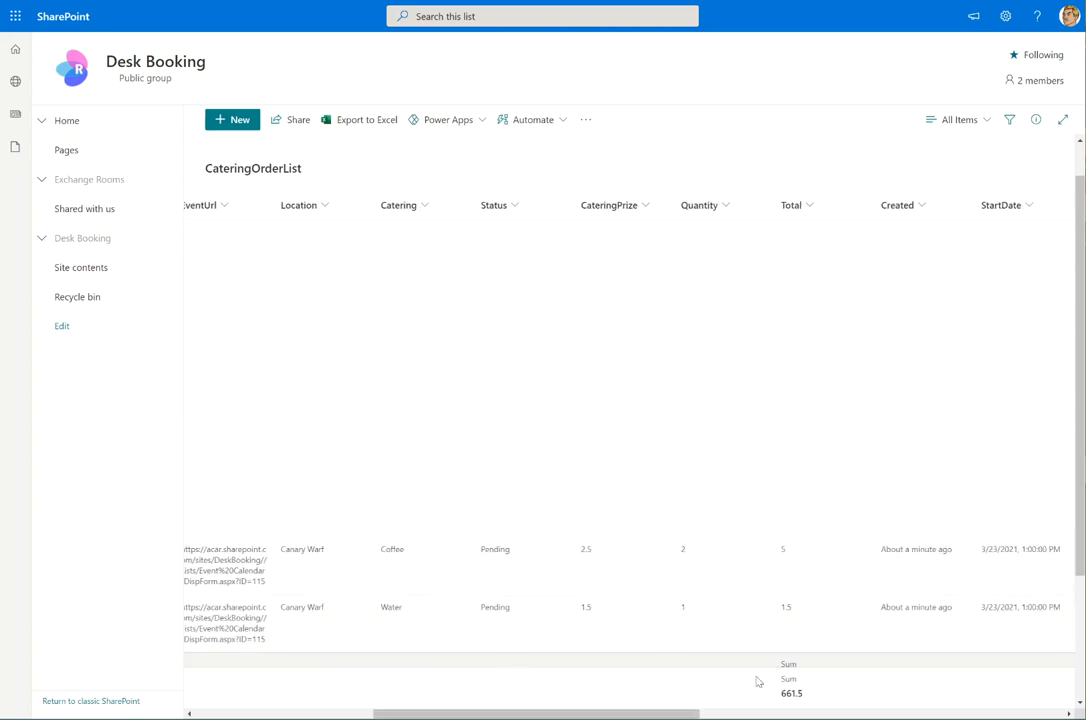
left_click_drag(657, 714, 474, 714)
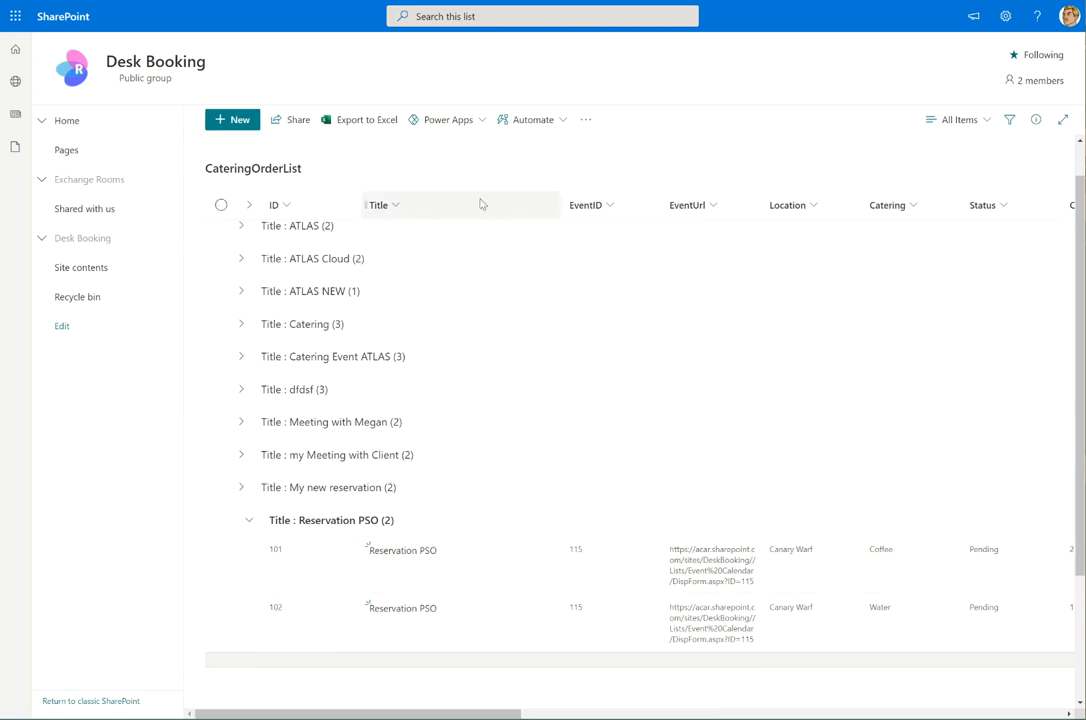
left_click(586, 120)
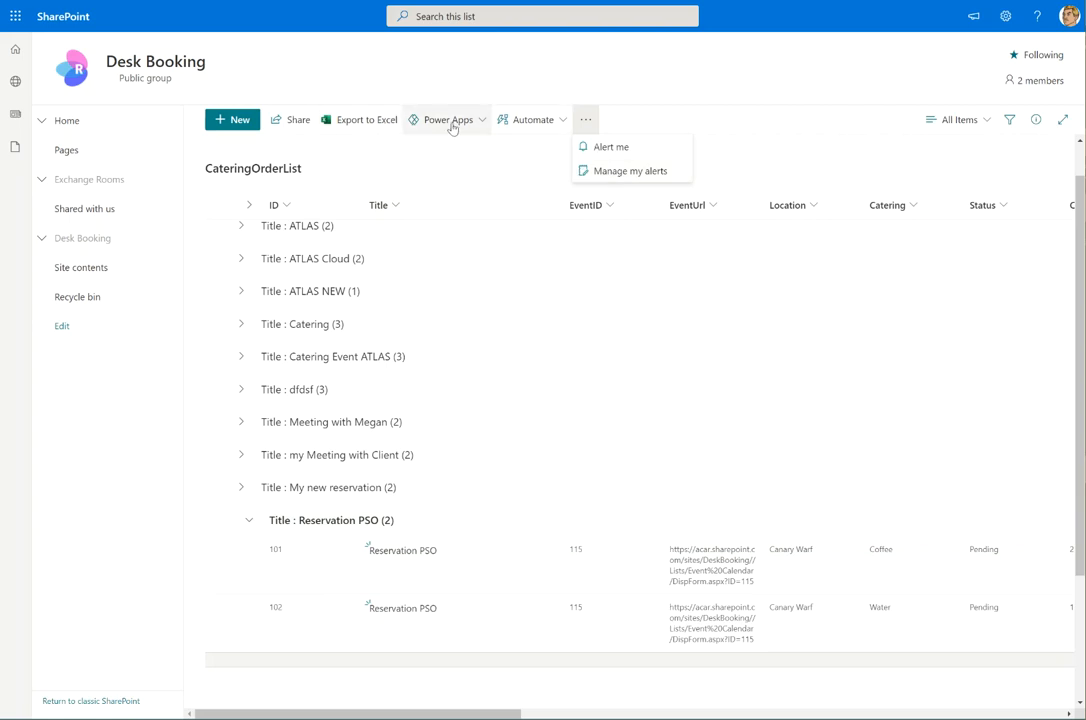
Browse the list's Automate options, collapse the Reservation PSO group, and return to Site contents
left_click(562, 121)
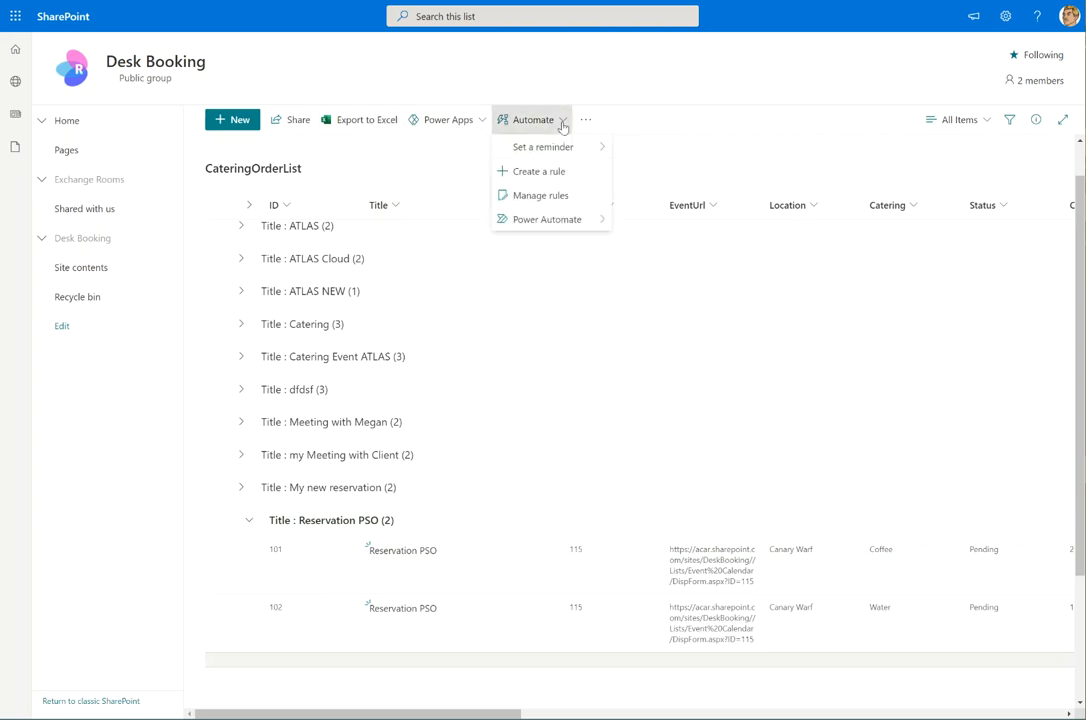
mouse_move(563, 153)
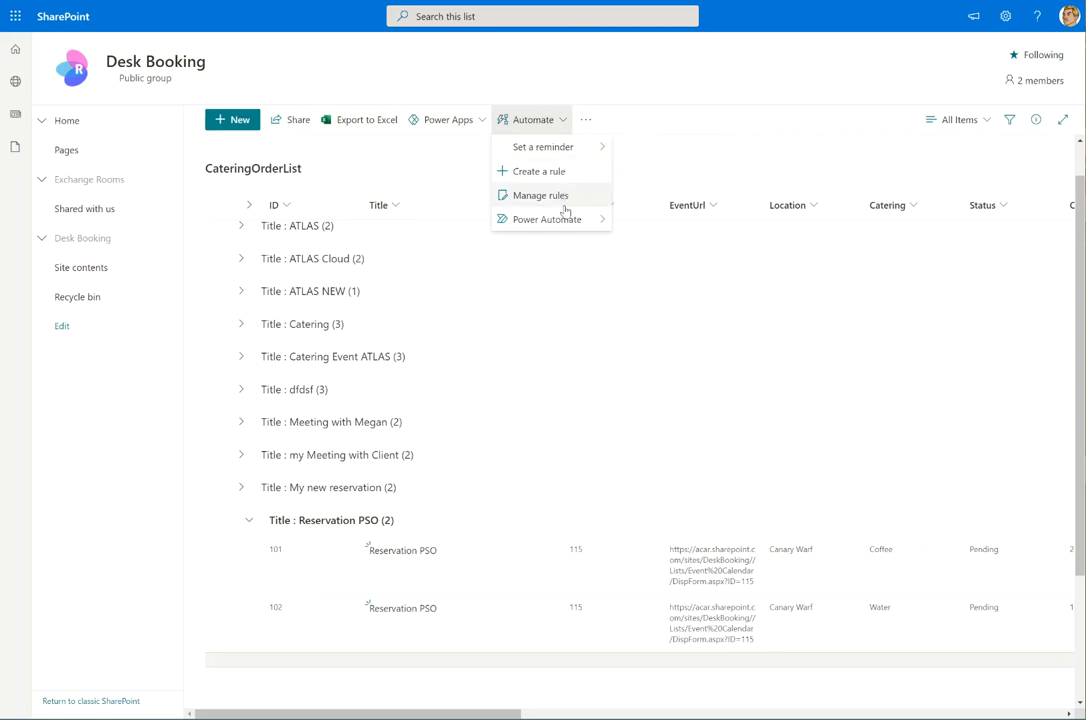
mouse_move(560, 219)
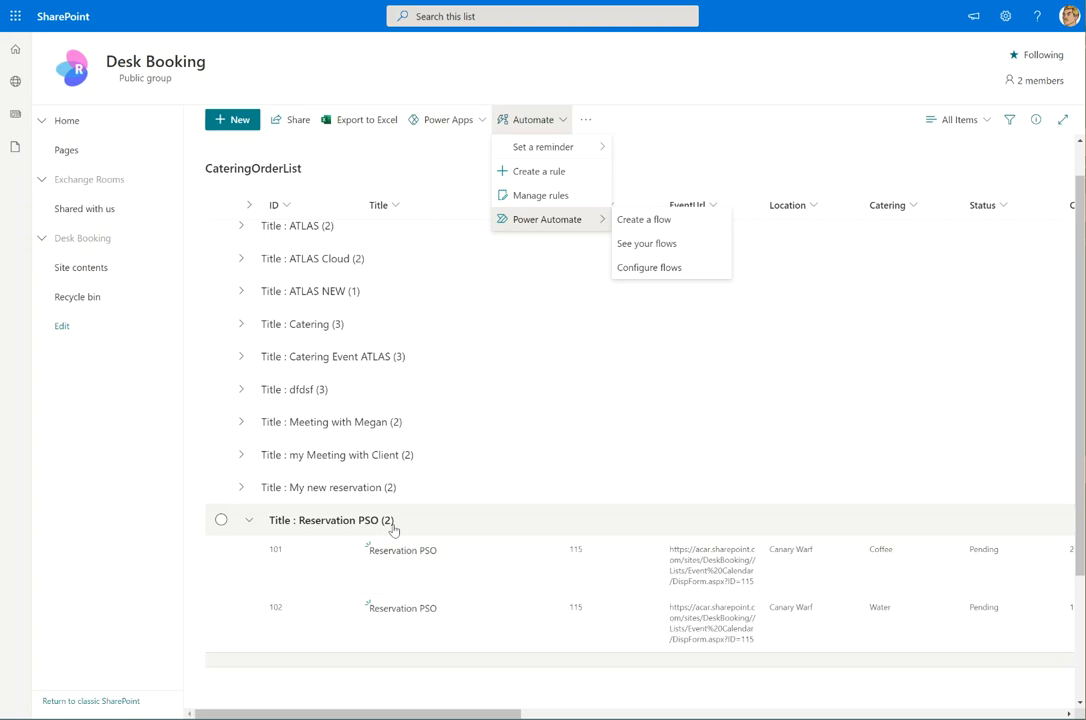
left_click(242, 521)
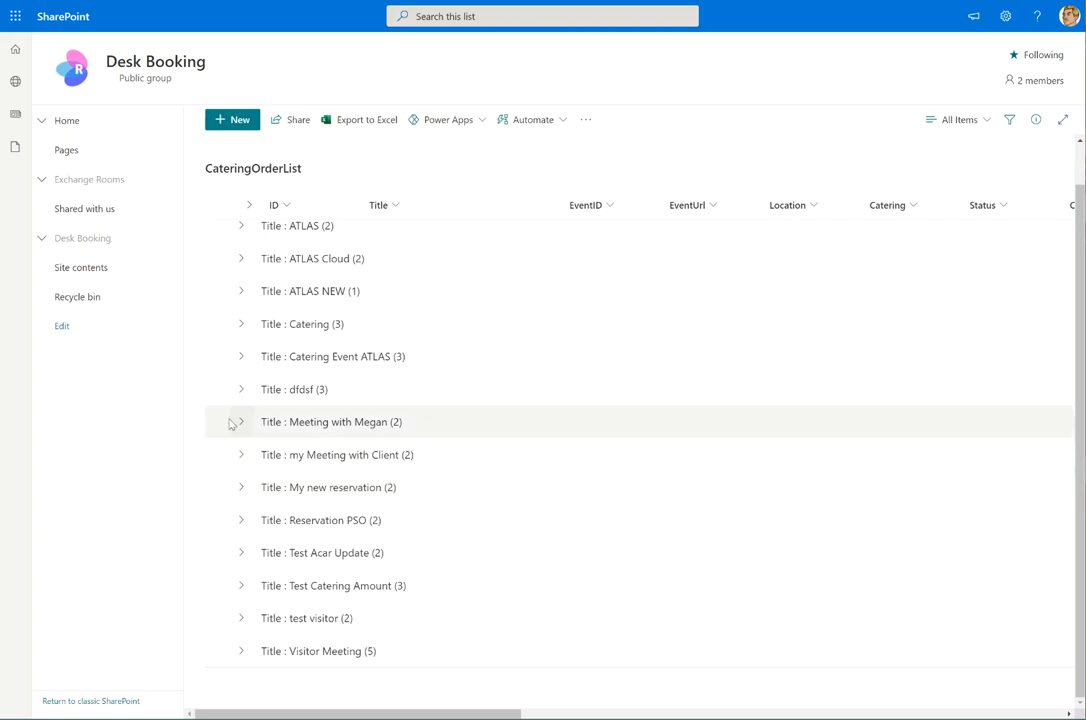
left_click(89, 269)
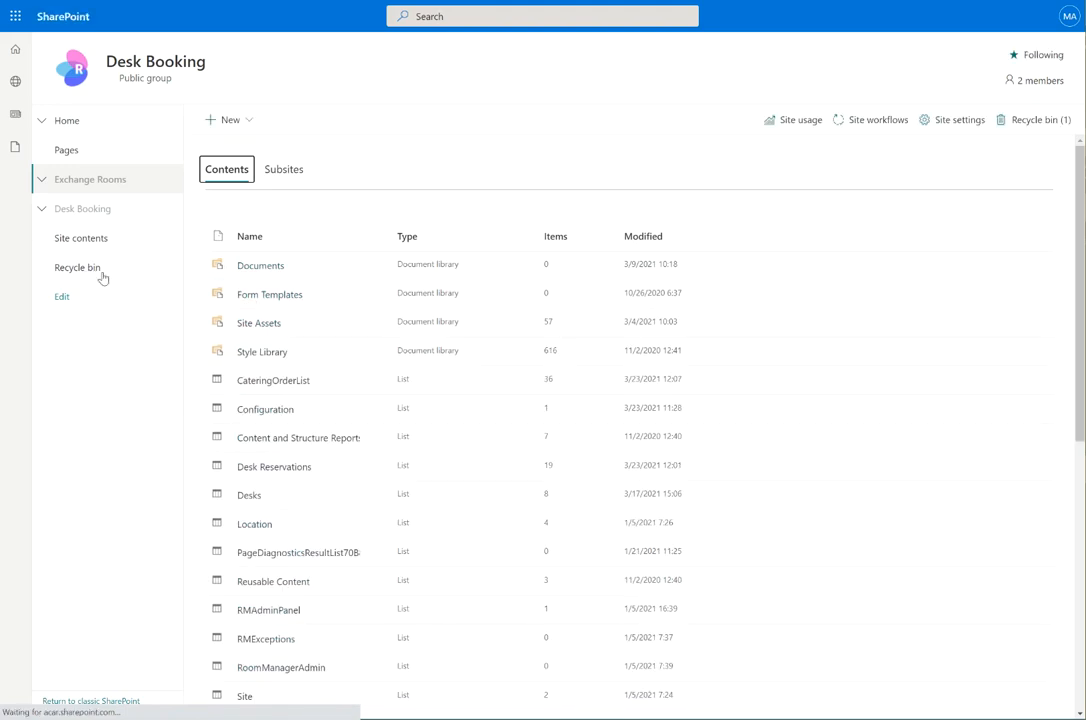
Open VistorsList and select the Reservation PSO visitor records 32 and 31
scroll(340, 364, "down", 2)
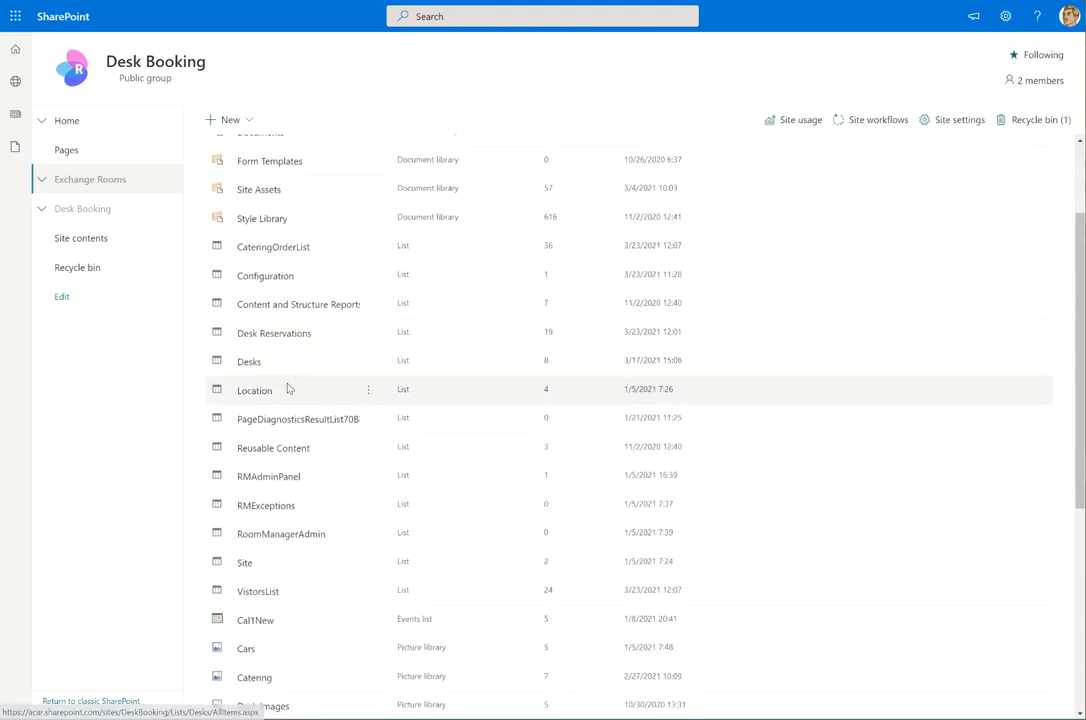
scroll(288, 388, "down", 2)
left_click(258, 458)
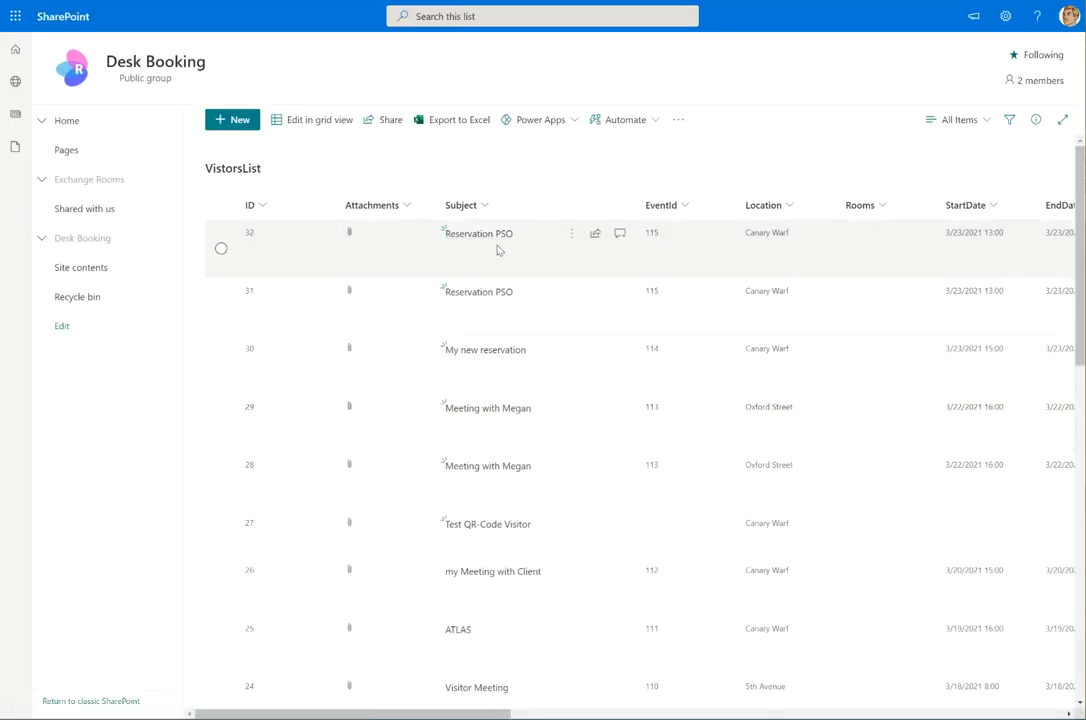
left_click(221, 248)
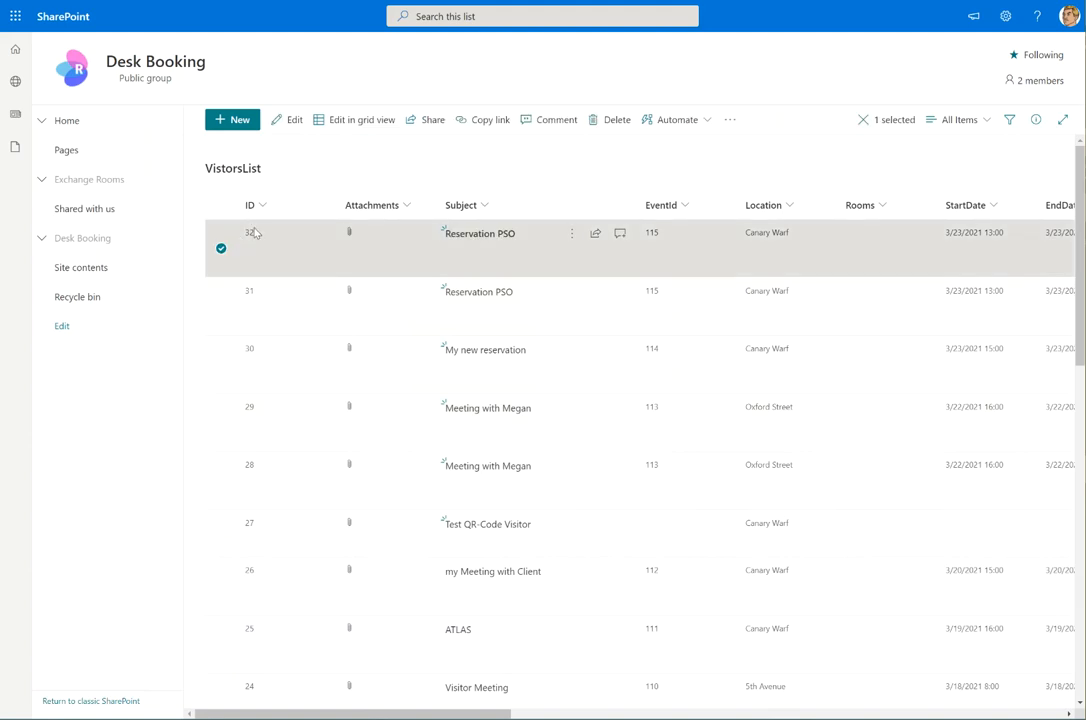
left_click(220, 305)
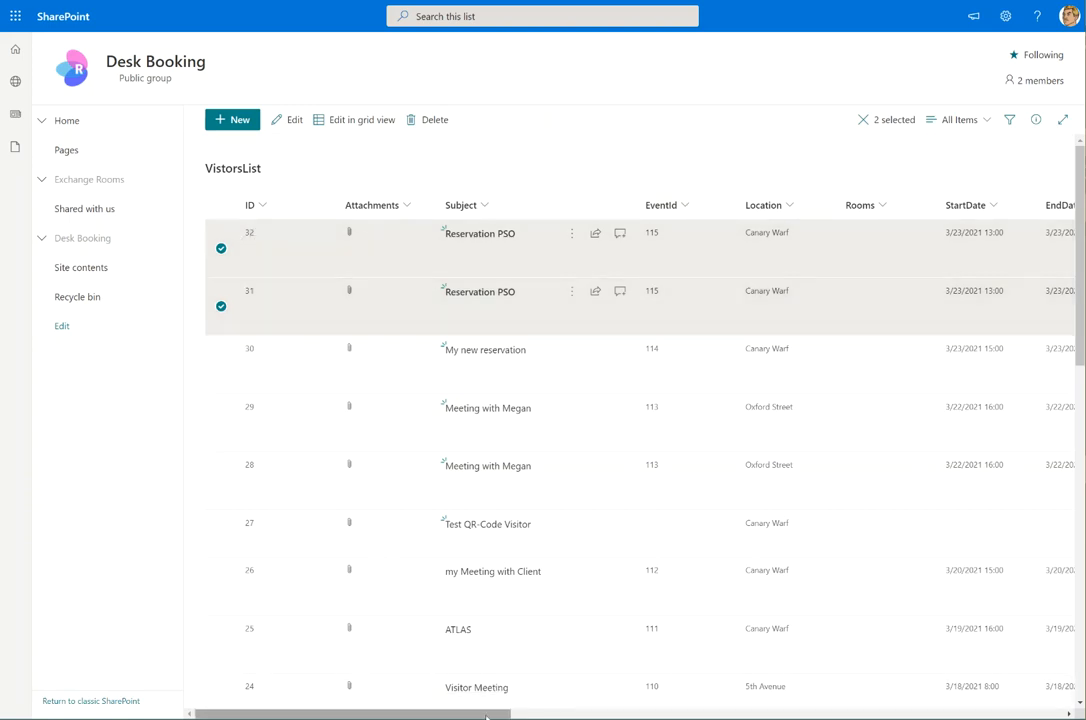
Review every VistorsList column for visitor records 31 and 32, then deselect both
left_click_drag(493, 716, 708, 716)
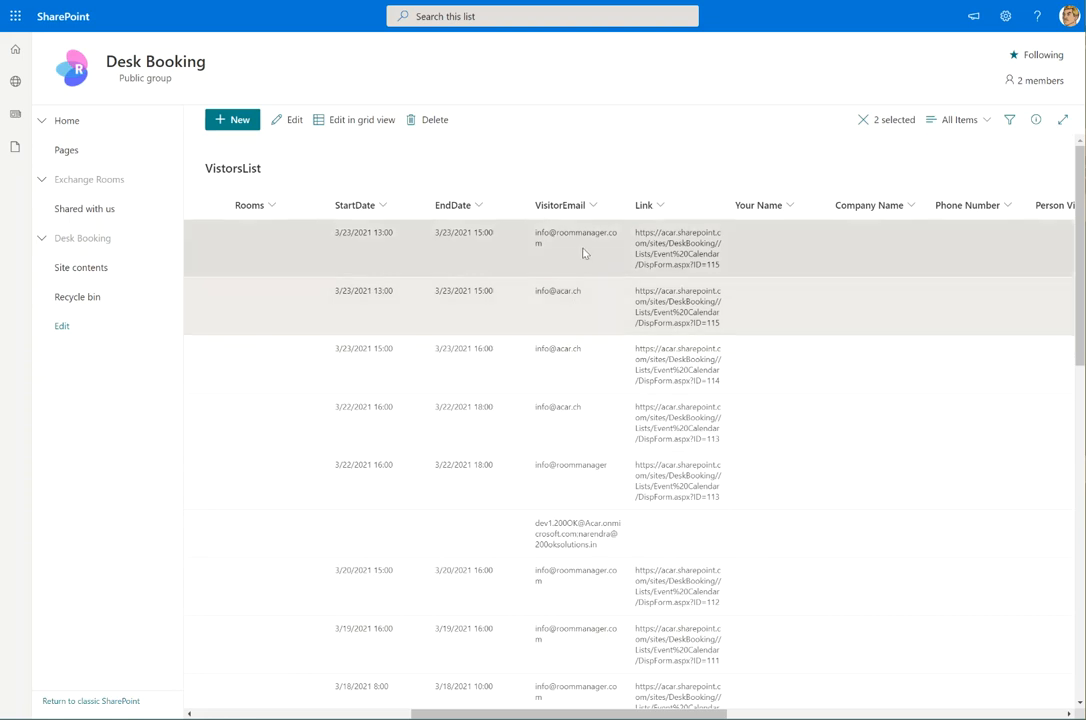
left_click_drag(700, 714, 734, 715)
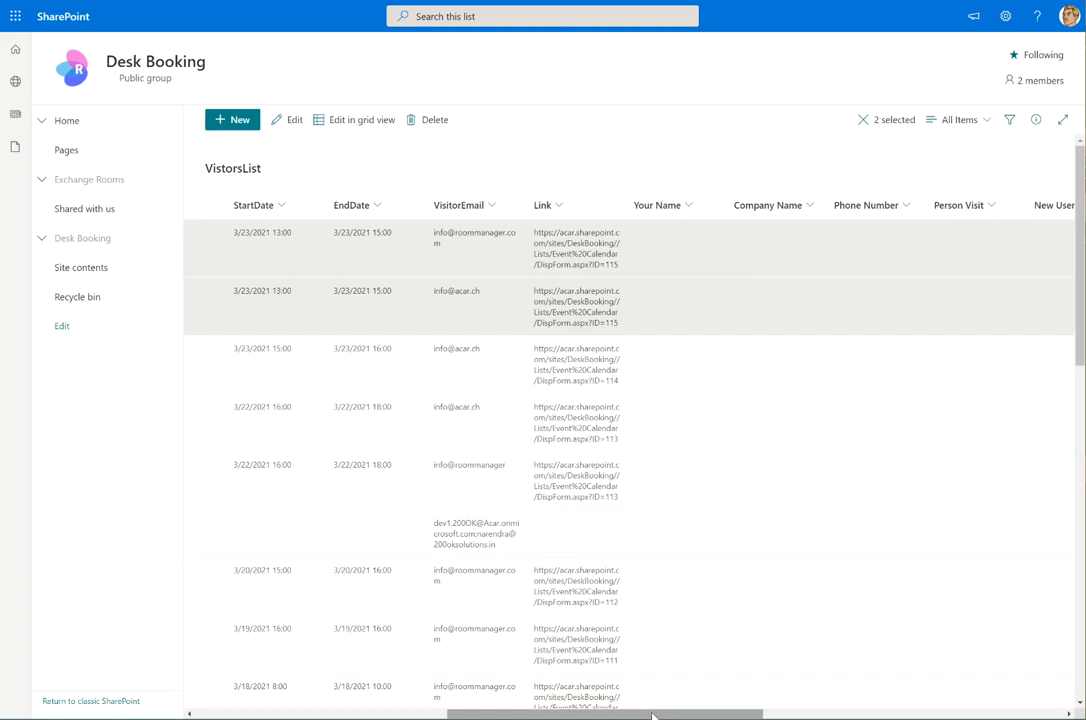
left_click_drag(650, 717, 766, 714)
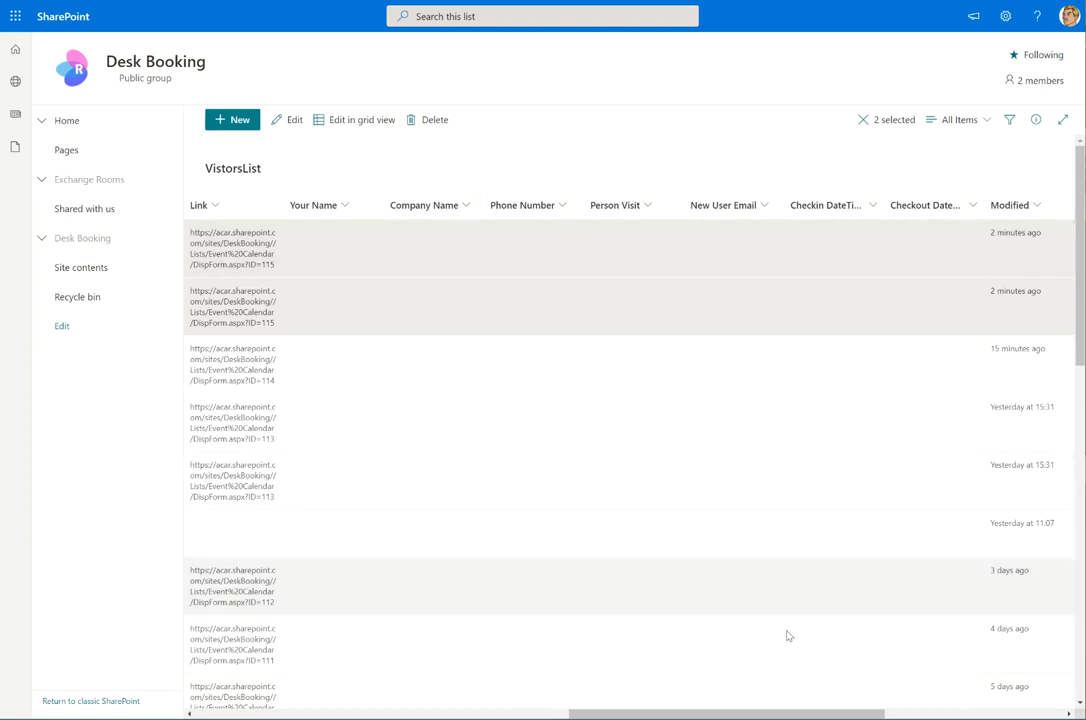
left_click_drag(760, 716, 979, 710)
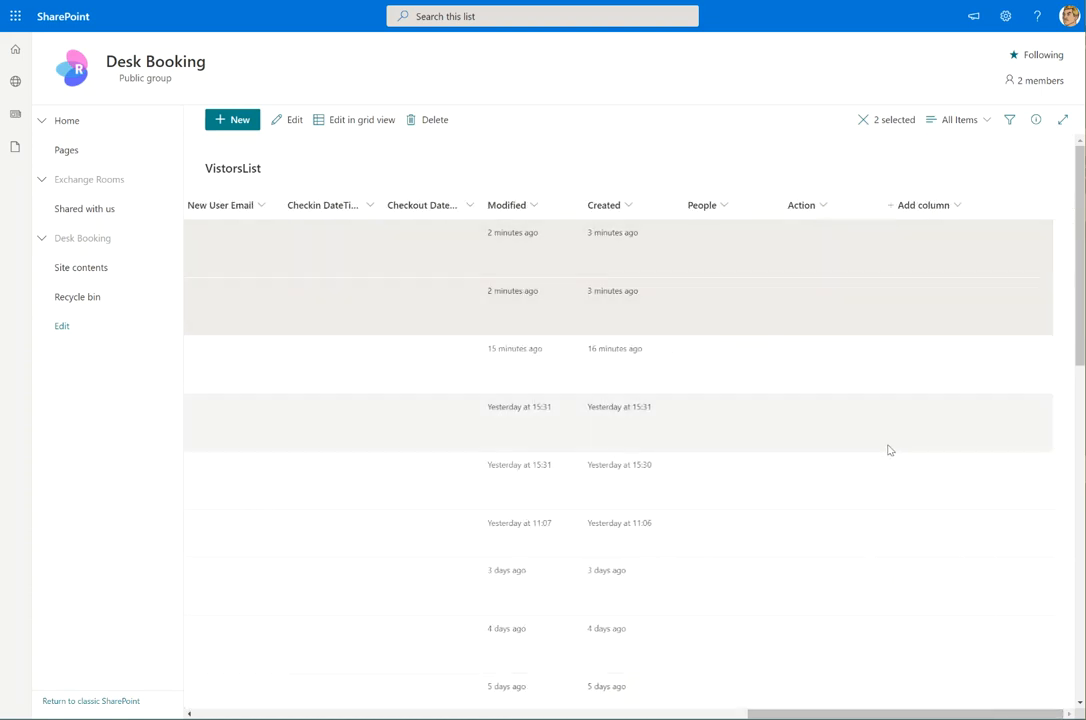
left_click_drag(877, 715, 320, 716)
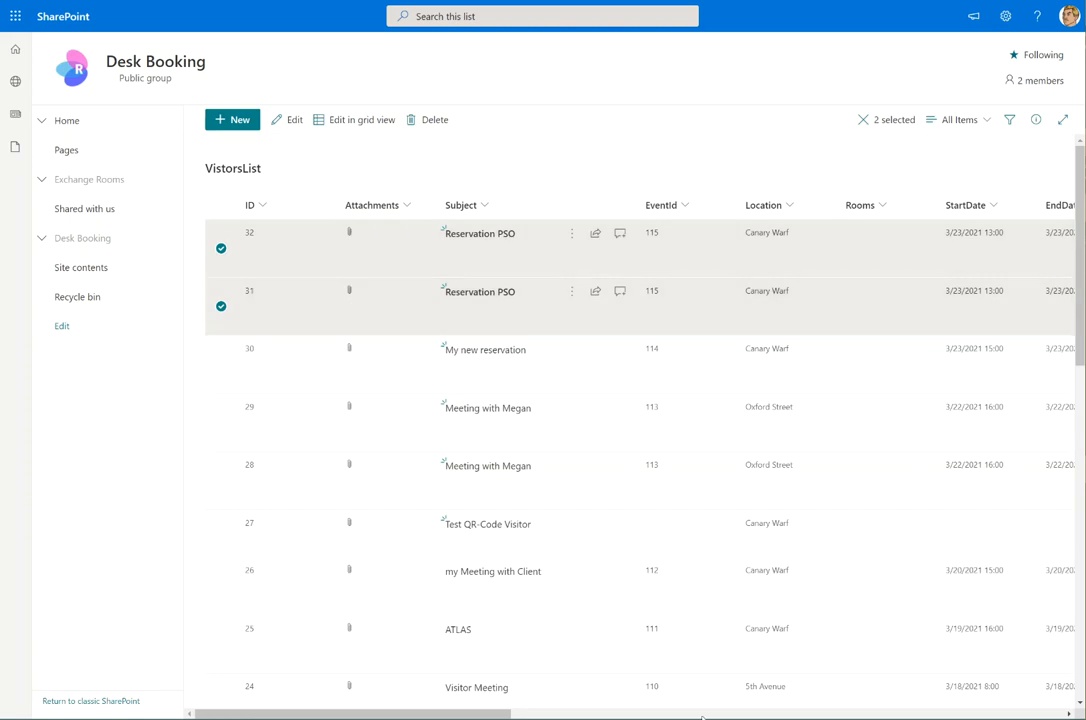
scroll(702, 716, "right", 10)
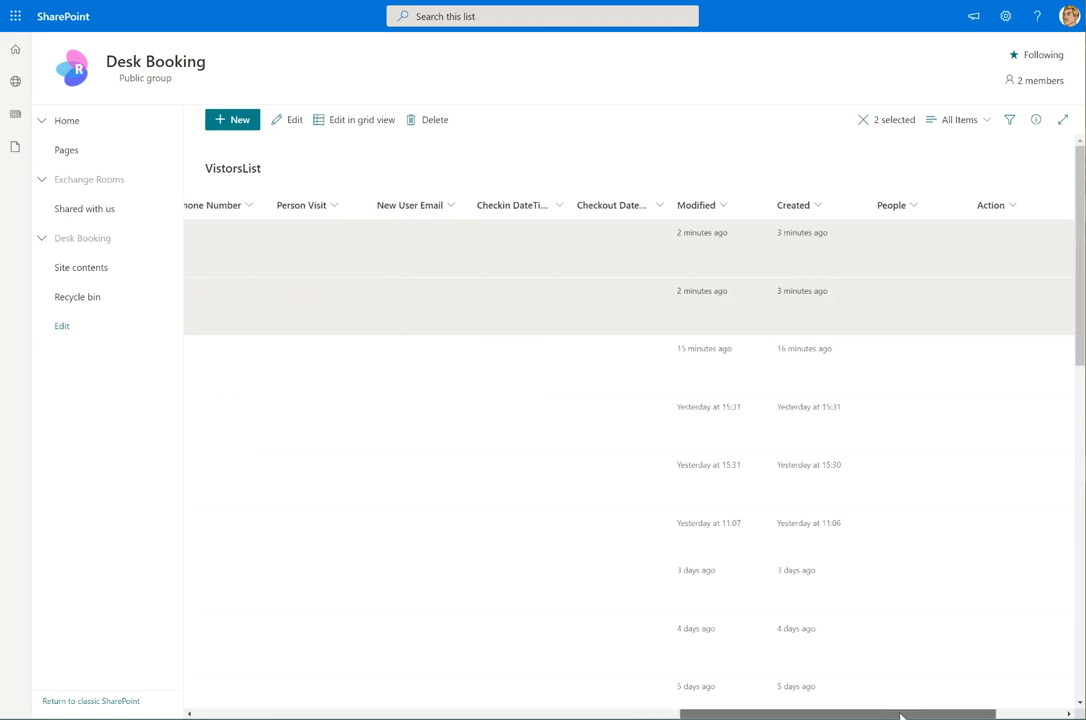
left_click_drag(900, 716, 405, 712)
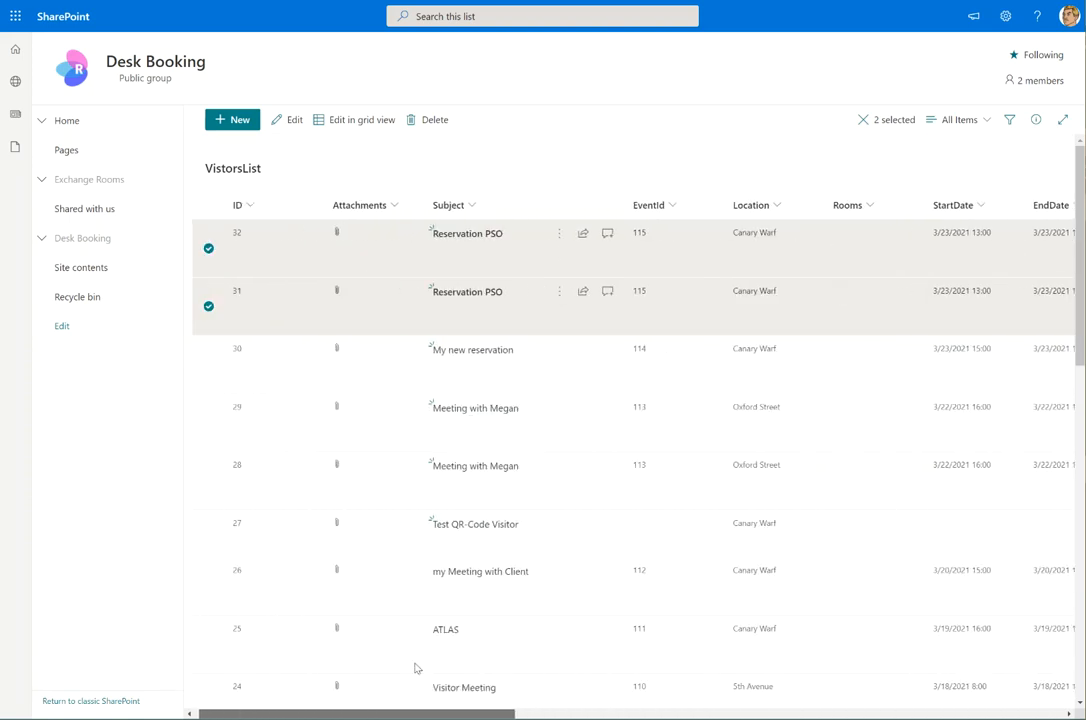
left_click(221, 308)
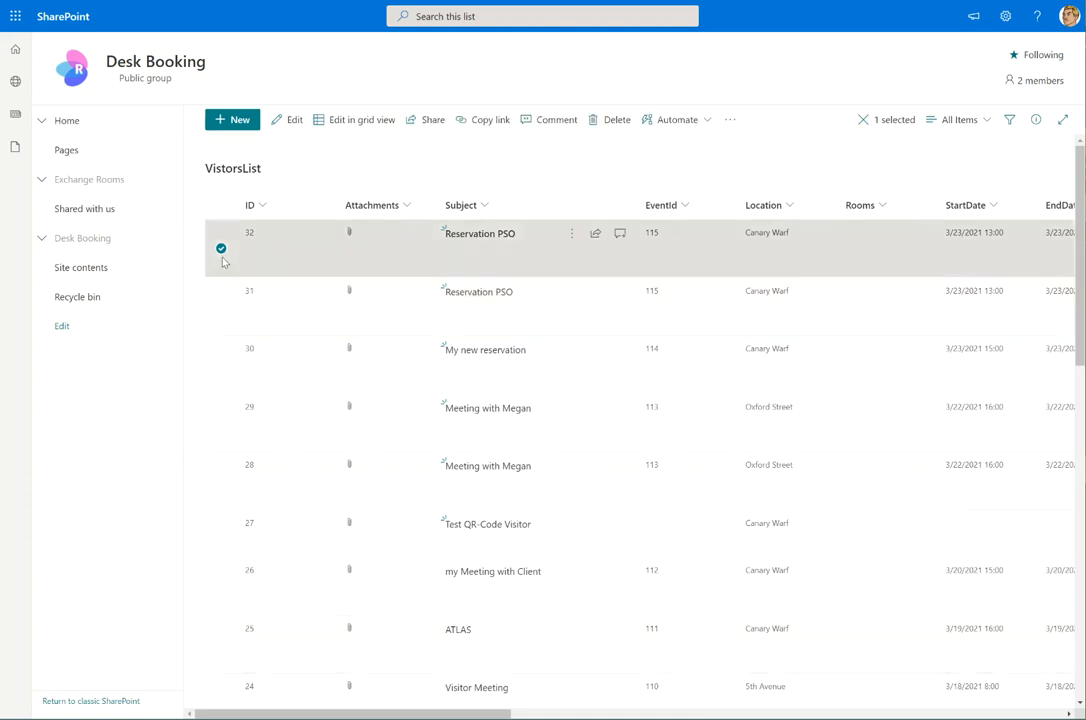
left_click(221, 249)
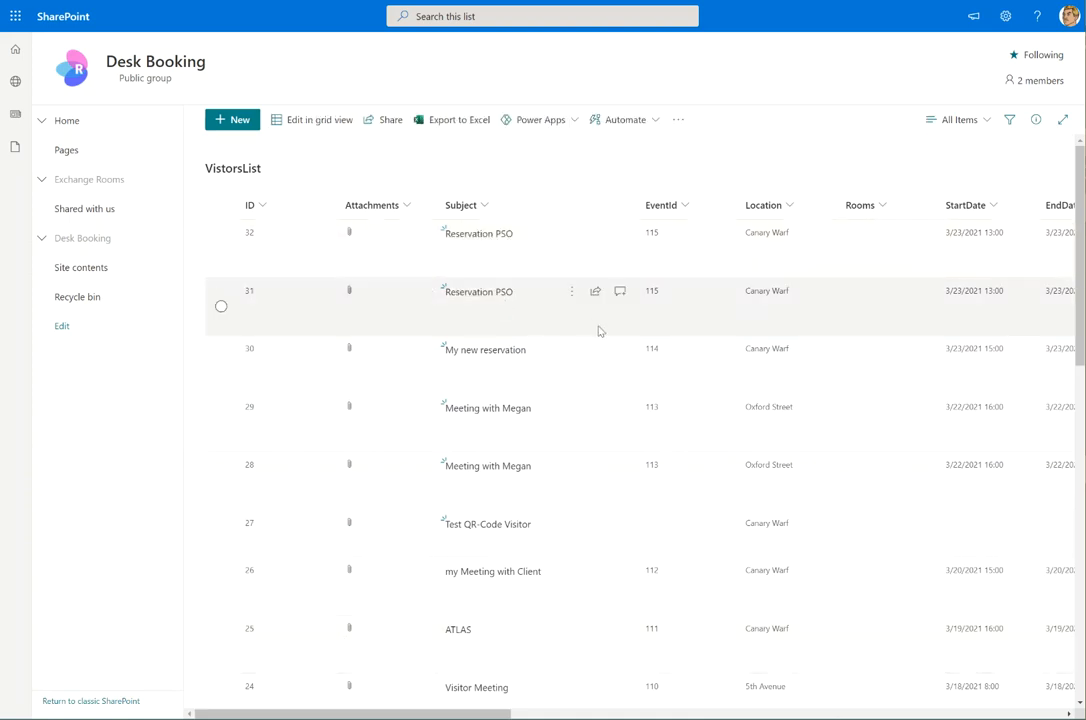
left_click(236, 126)
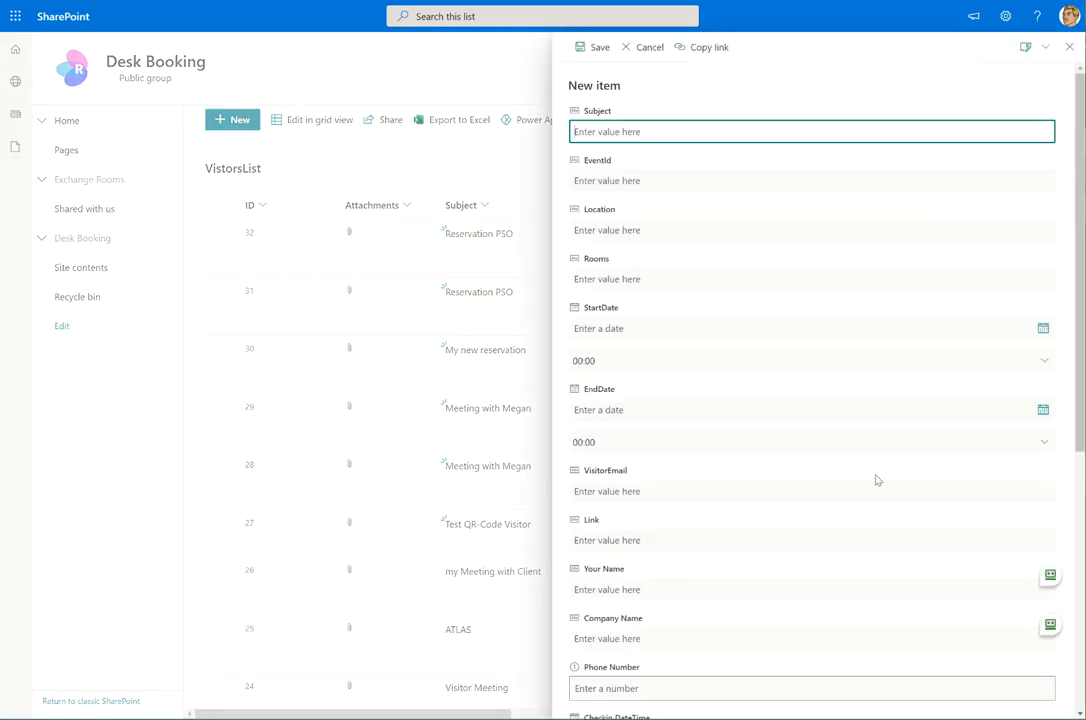
scroll(880, 475, "down", 5)
scroll(865, 490, "up", 5)
left_click(1069, 46)
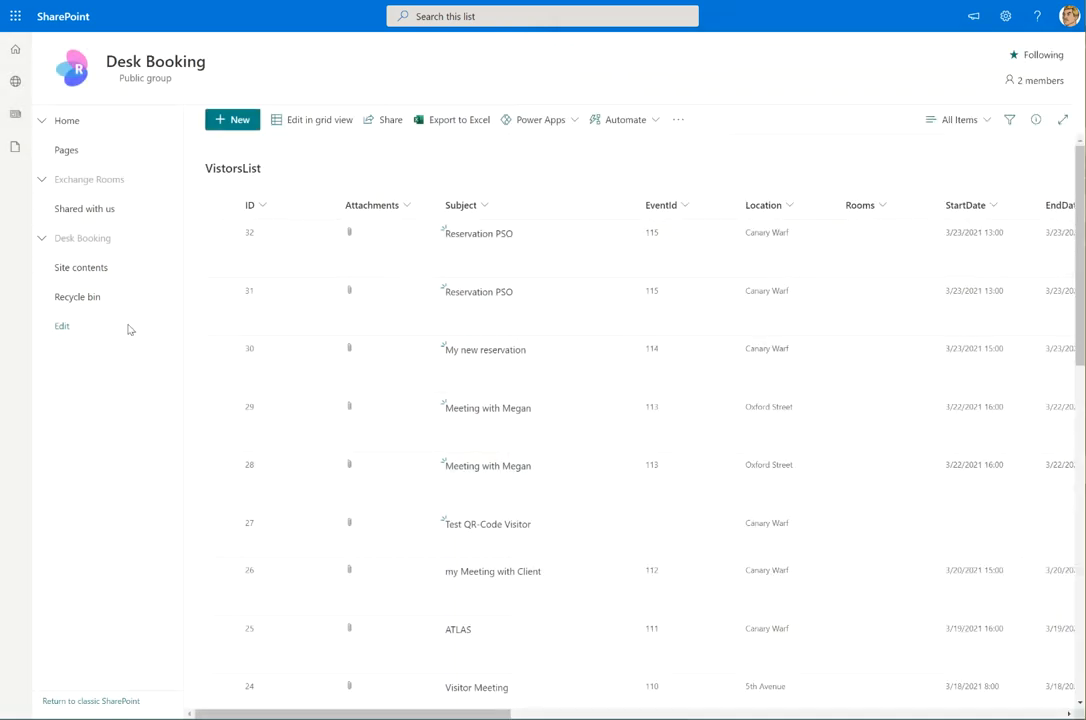
left_click(41, 182)
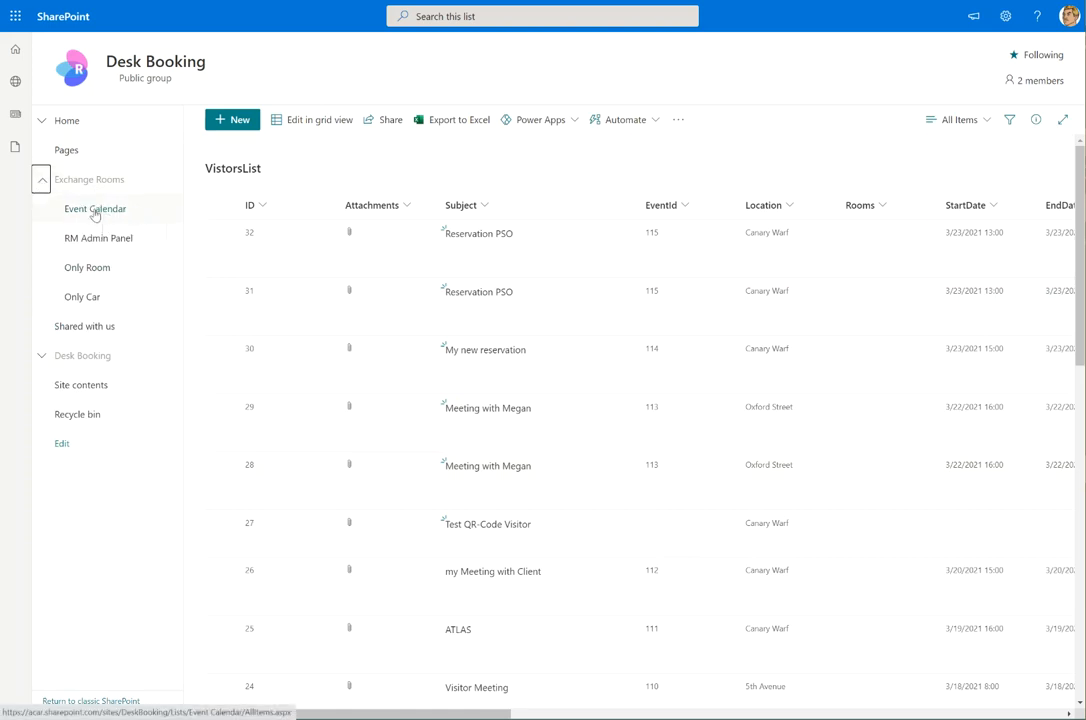
Expand the Desk Booking navigation section to show Desks, Desk Reservations and Floorplans
left_click(41, 355)
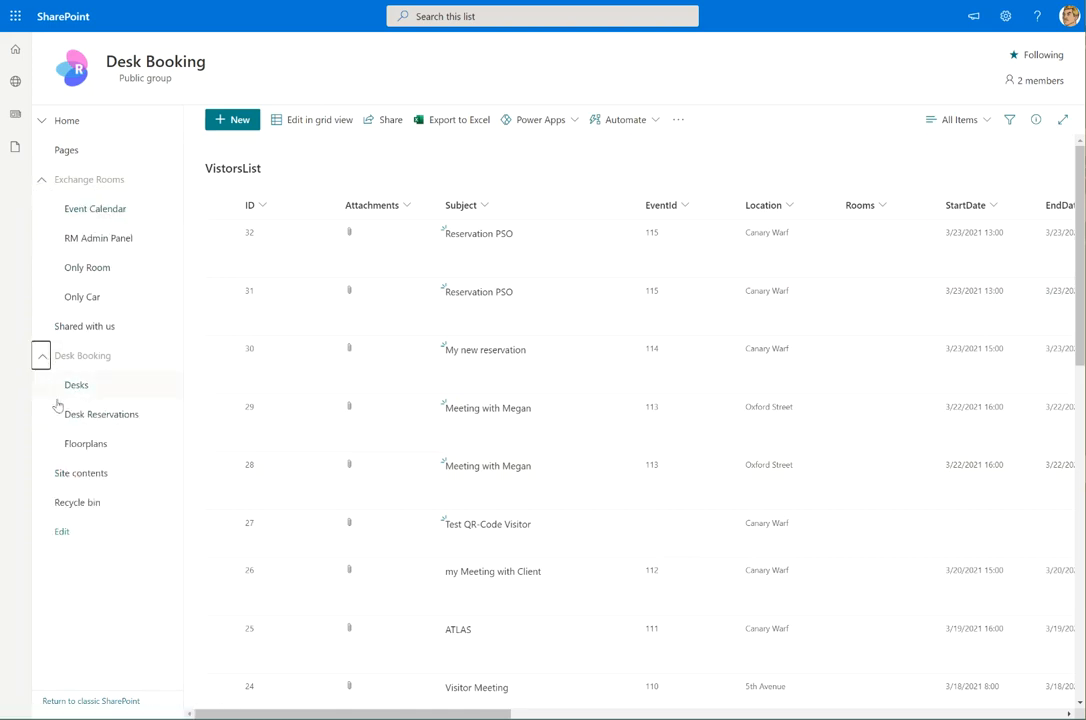